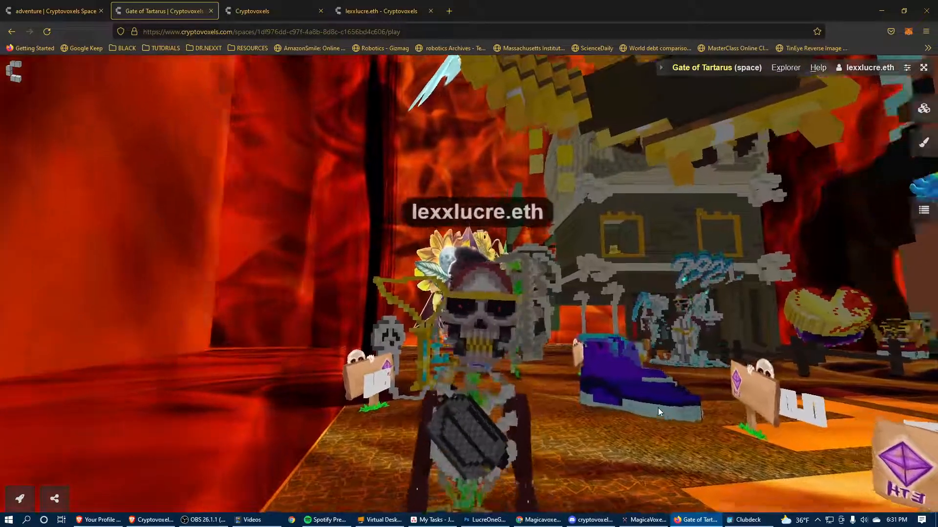
{"action": "scroll", "coordinate": [658, 408], "scroll_direction": "up", "scroll_amount": 2}
{"action": "scroll", "coordinate": [658, 408], "scroll_direction": "down", "scroll_amount": 2}
{"action": "left_click_drag", "start_coordinate": [658, 408], "coordinate": [895, 361]}
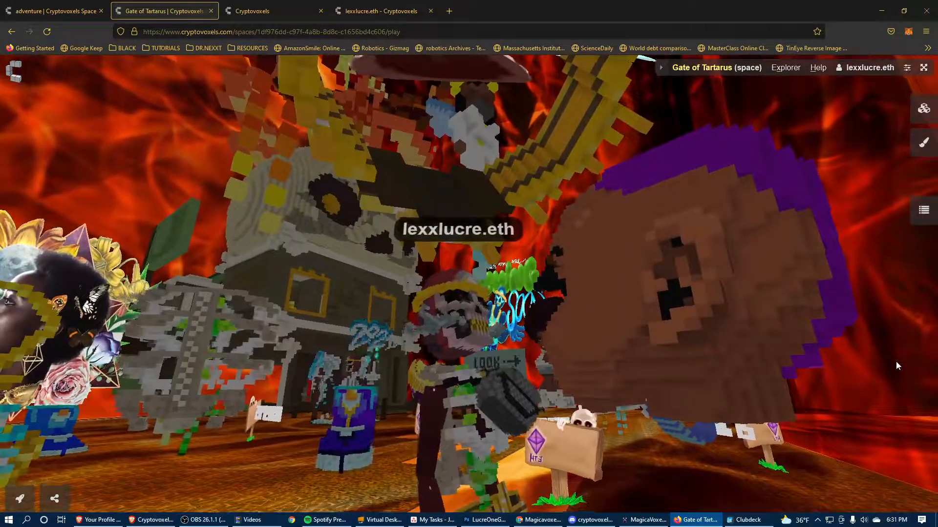
- Open the account's costume editor to create or edit costumes
{"action": "left_click", "coordinate": [872, 68]}
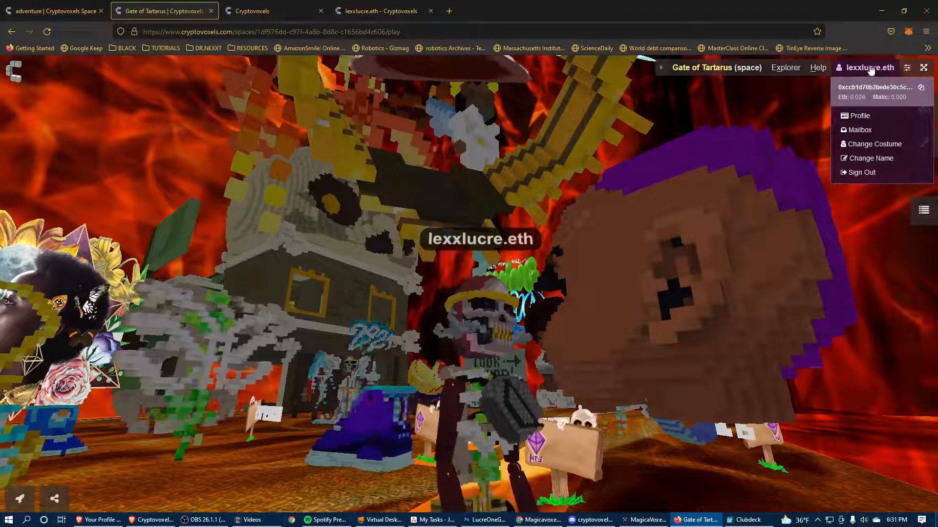
{"action": "left_click", "coordinate": [852, 145]}
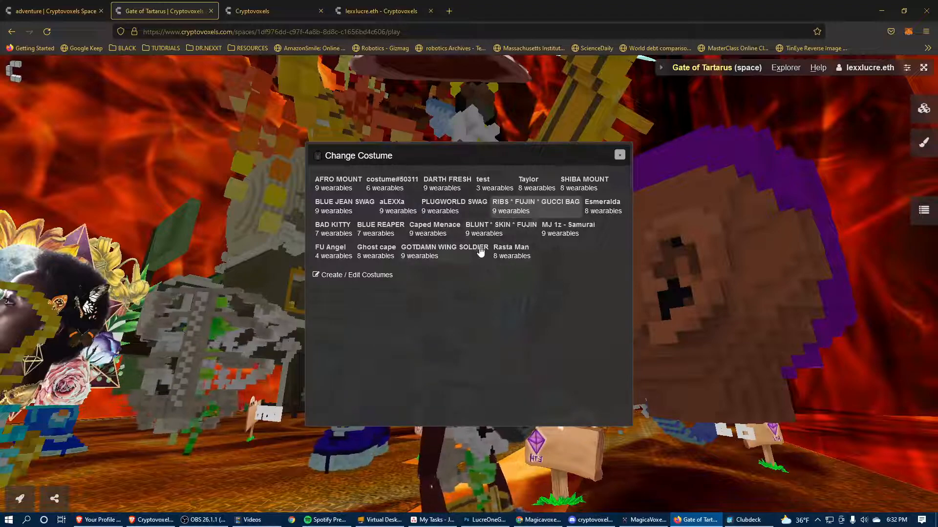
{"action": "left_click", "coordinate": [353, 275]}
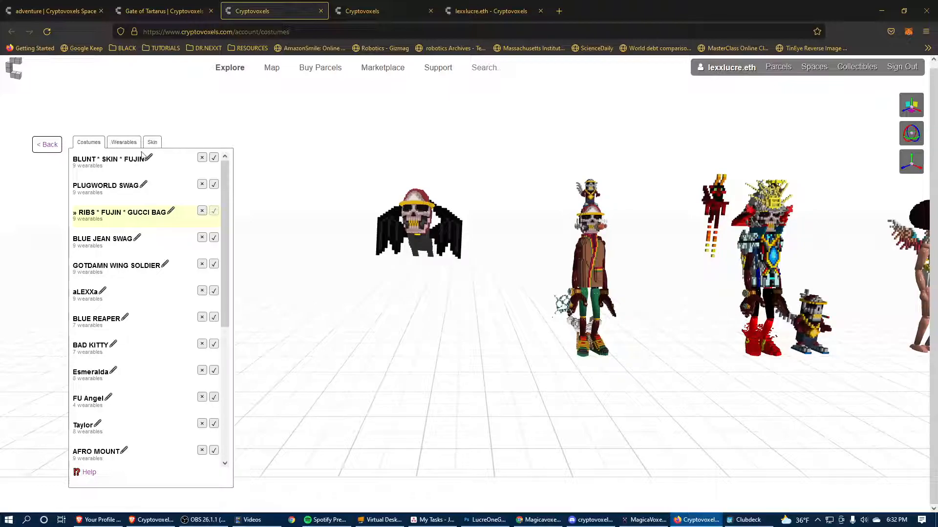
- Add a new empty costume at the end of the costume list and select it
{"action": "scroll", "coordinate": [91, 257], "scroll_direction": "down", "scroll_amount": 5}
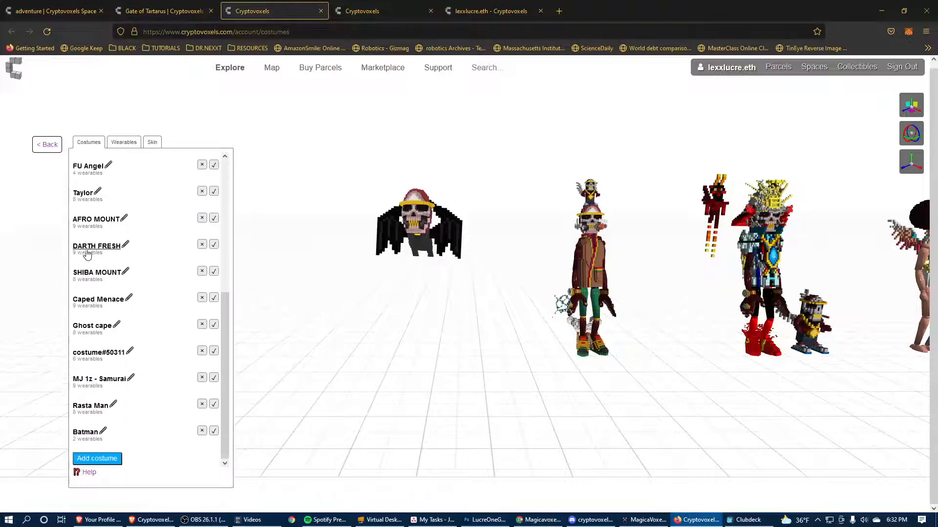
{"action": "left_click", "coordinate": [111, 463]}
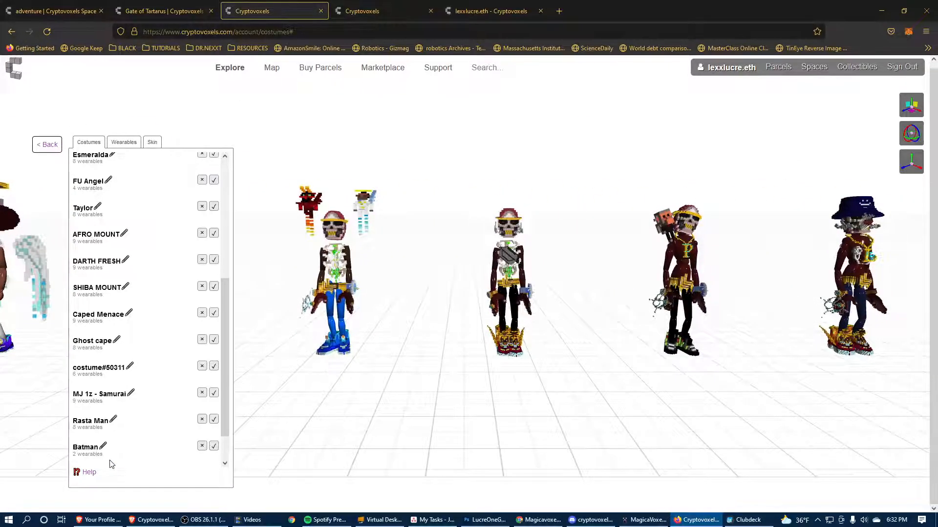
{"action": "left_click", "coordinate": [99, 434]}
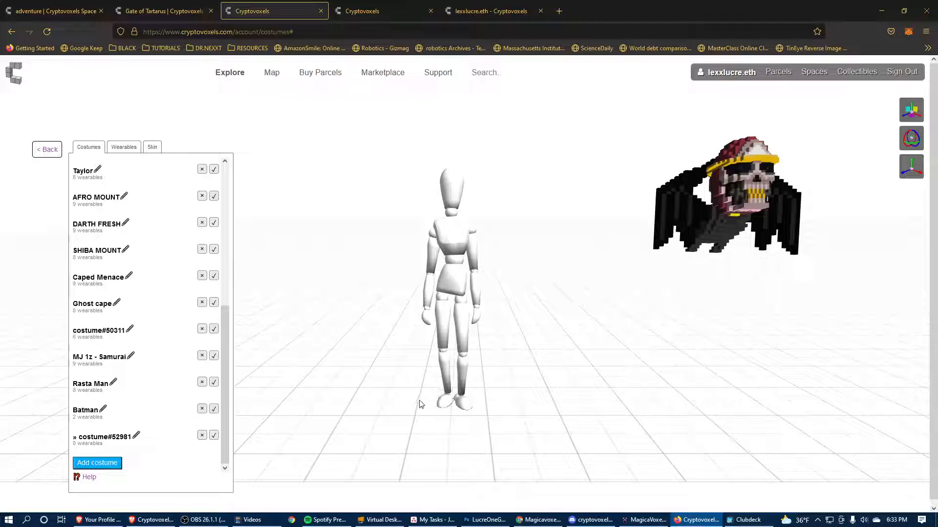
{"action": "left_click_drag", "start_coordinate": [418, 447], "coordinate": [436, 437]}
{"action": "right_click_drag", "start_coordinate": [436, 436], "coordinate": [404, 435]}
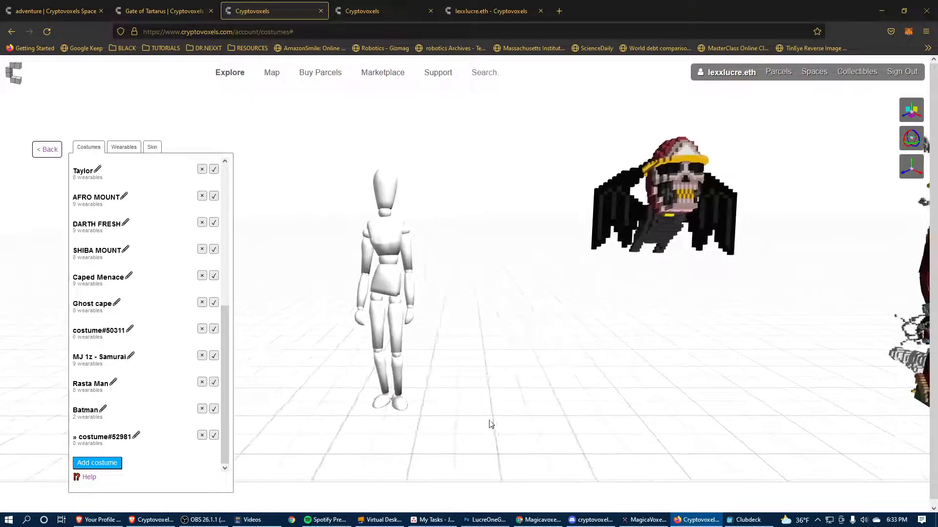
{"action": "mouse_move", "coordinate": [389, 427]}
{"action": "left_mouse_down"}
{"action": "mouse_move", "coordinate": [482, 438]}
{"action": "mouse_move", "coordinate": [335, 427]}
{"action": "mouse_move", "coordinate": [705, 437]}
{"action": "mouse_move", "coordinate": [526, 398]}
{"action": "mouse_move", "coordinate": [450, 405]}
{"action": "mouse_move", "coordinate": [398, 424]}
{"action": "left_mouse_up"}
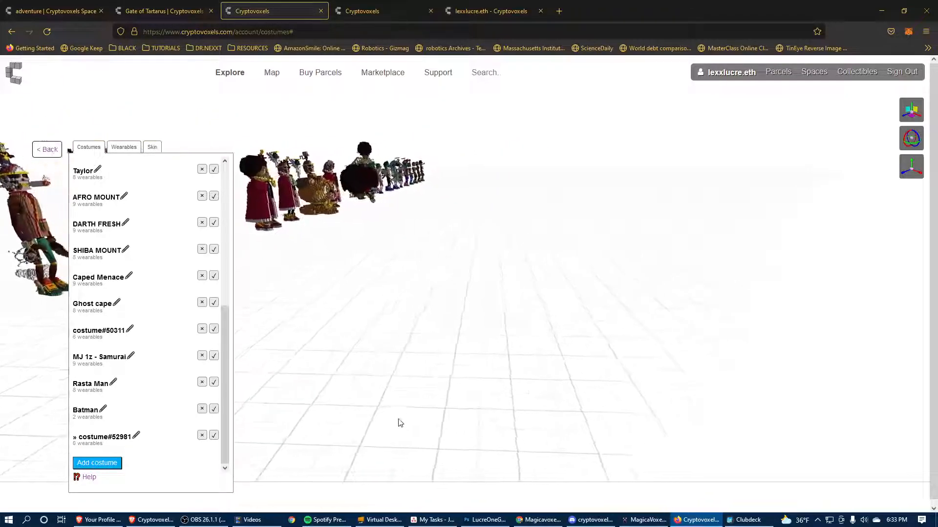
{"action": "left_click_drag", "start_coordinate": [766, 425], "coordinate": [599, 352]}
{"action": "left_click_drag", "start_coordinate": [477, 362], "coordinate": [500, 379]}
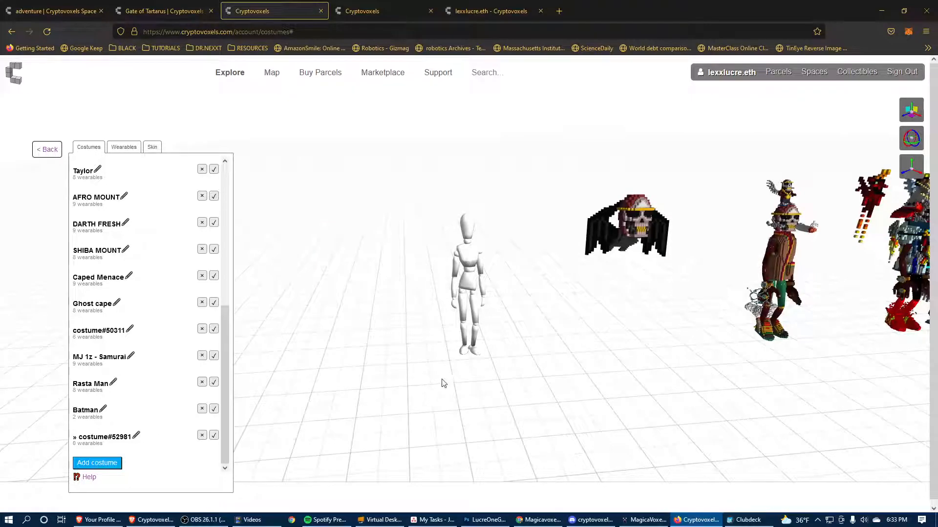
- Set the new costume's skin colour to a dark brown with red 70, green 19 and blue 19
{"action": "left_click", "coordinate": [153, 147]}
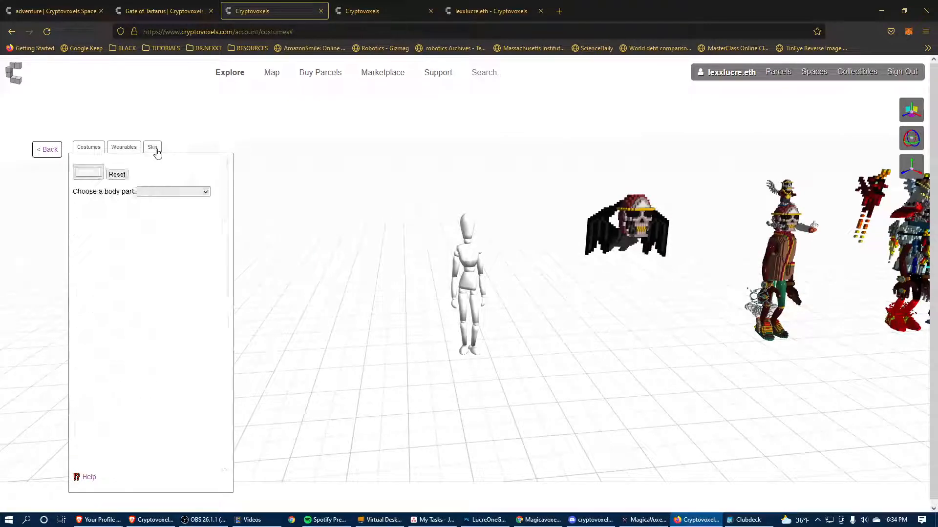
{"action": "left_click", "coordinate": [84, 176]}
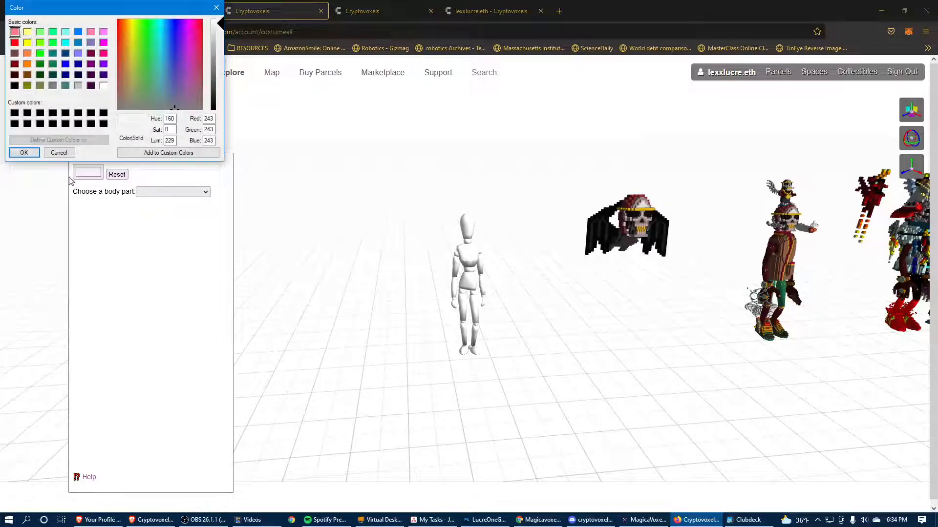
{"action": "left_click", "coordinate": [27, 64]}
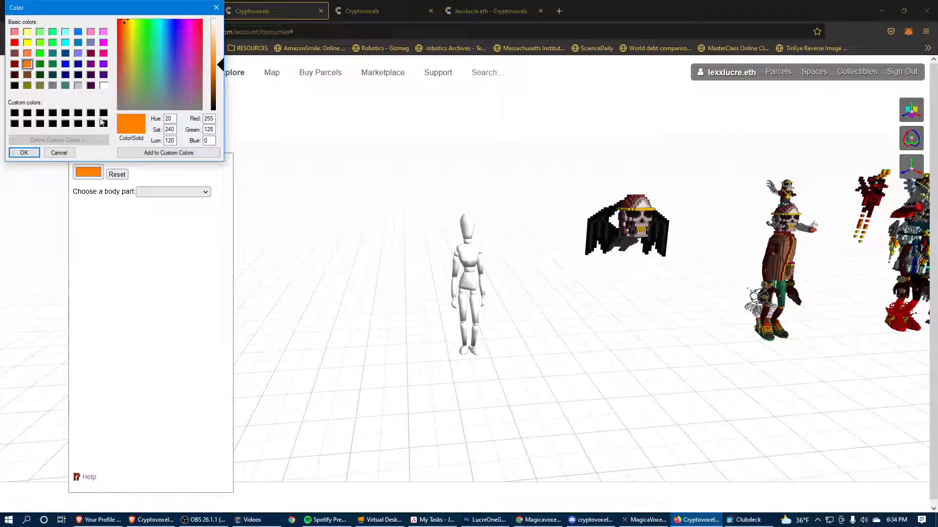
{"action": "left_click", "coordinate": [39, 54]}
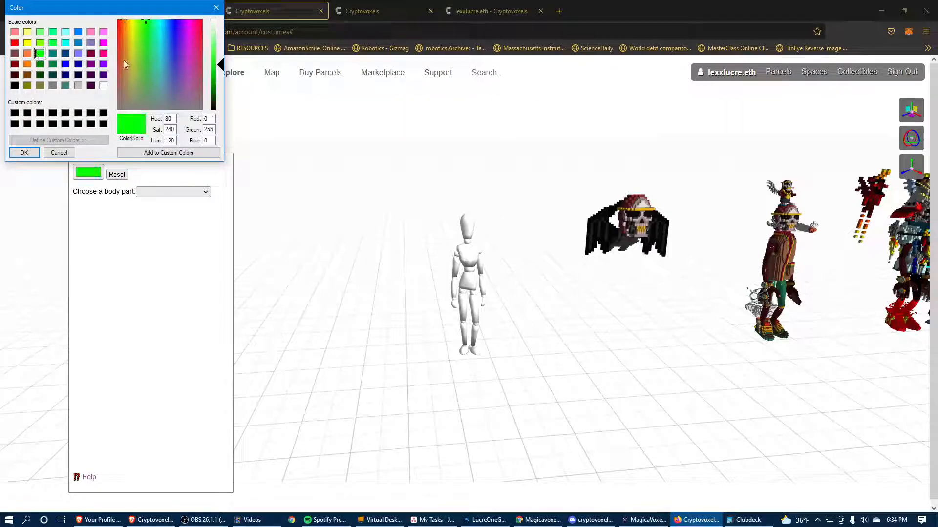
{"action": "left_click", "coordinate": [14, 54]}
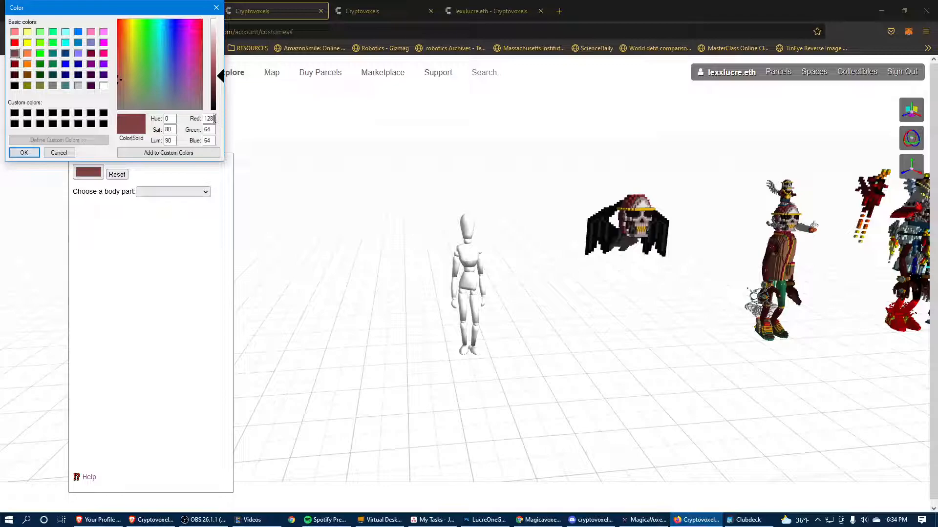
{"action": "type", "text": "70"}
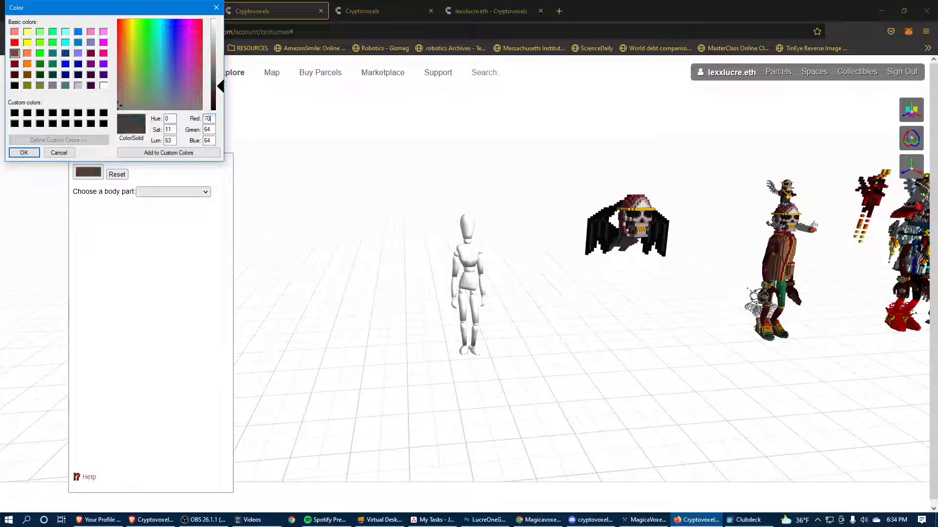
{"action": "type", "text": "19"}
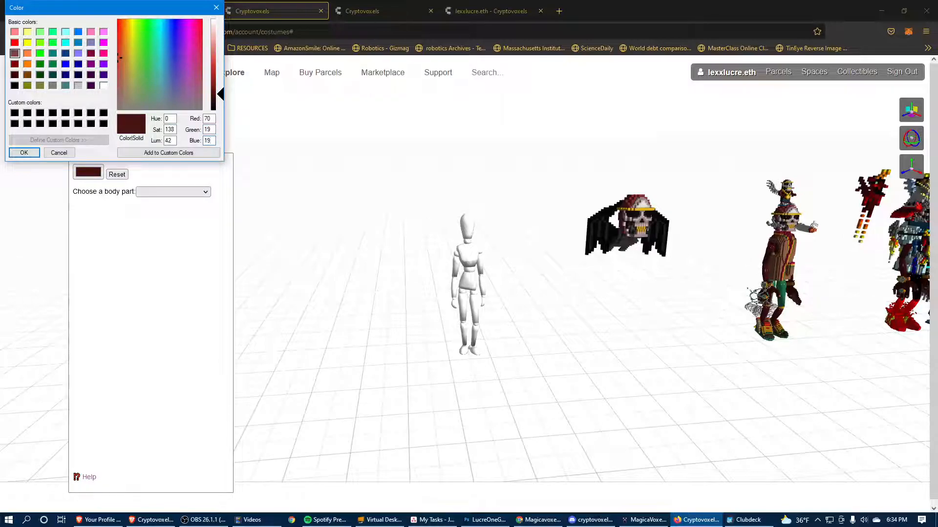
{"action": "left_click", "coordinate": [31, 154]}
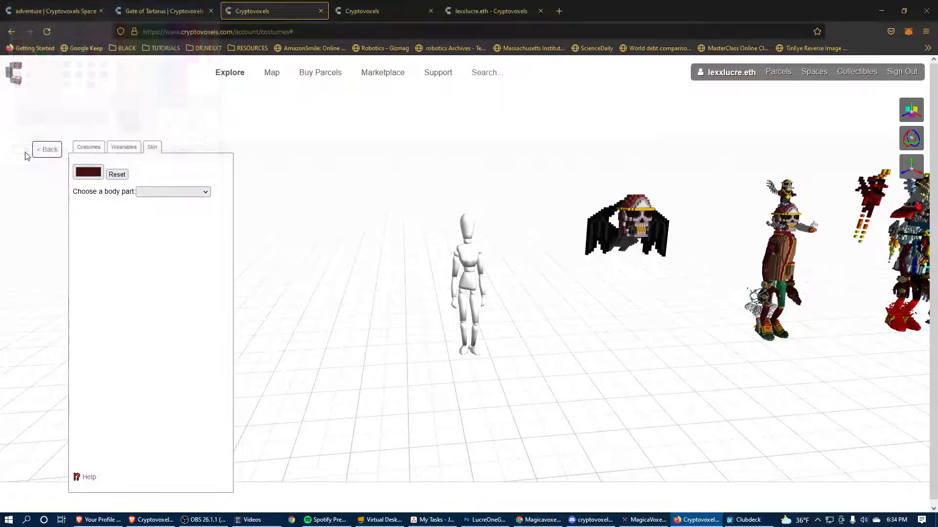
- Apply the dark brown skin colour to alternate body parts in the list, including Ankle Joint - Left, Head, Hip Joint - Right and Torso - Left
{"action": "left_click", "coordinate": [177, 192]}
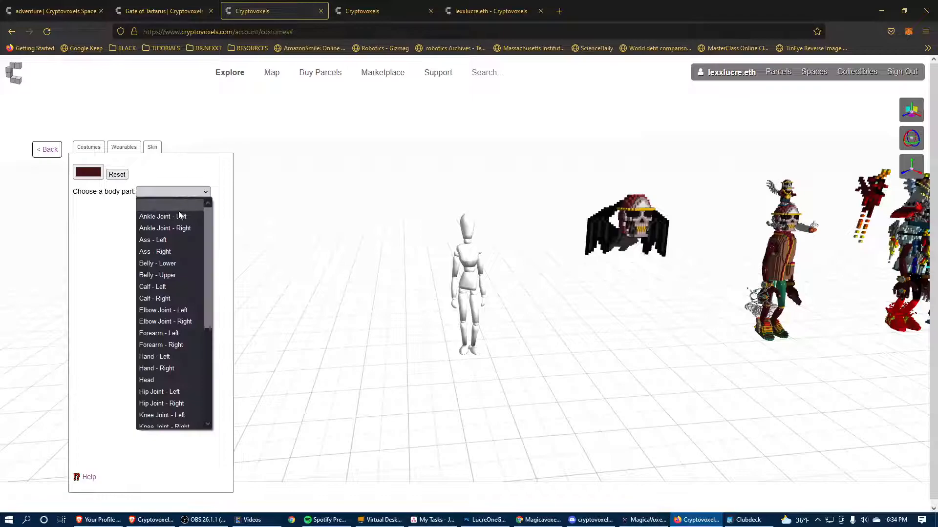
{"action": "left_click", "coordinate": [184, 204]}
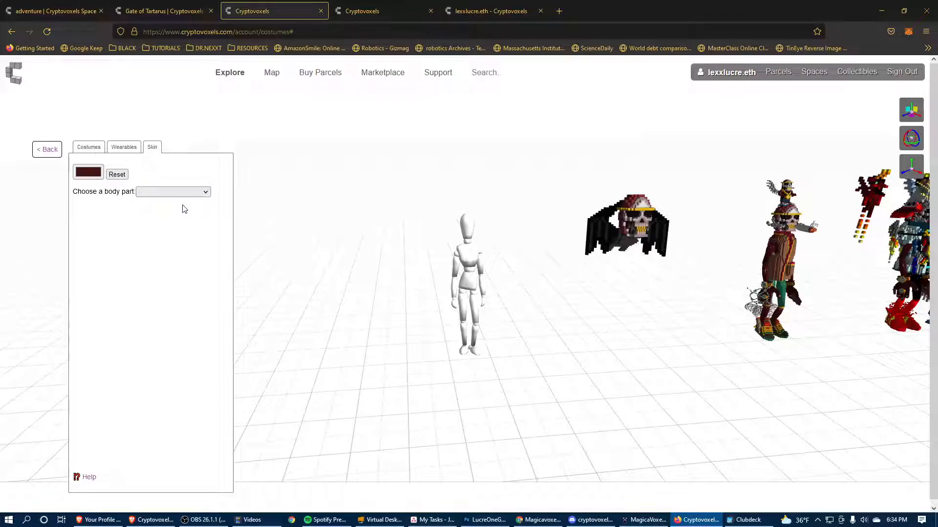
{"action": "key", "text": "Down"}
{"action": "key", "text": "Down"}
{"action": "key", "text": "Down"}
{"action": "key", "text": "Down"}
{"action": "key", "text": "Down"}
{"action": "key", "text": "Down"}
{"action": "key", "text": "Down"}
{"action": "key", "text": "Down"}
{"action": "key", "text": "Down"}
{"action": "key", "text": "Down"}
{"action": "key", "text": "Down"}
{"action": "key", "text": "Down"}
{"action": "key", "text": "Down"}
{"action": "key", "text": "Down"}
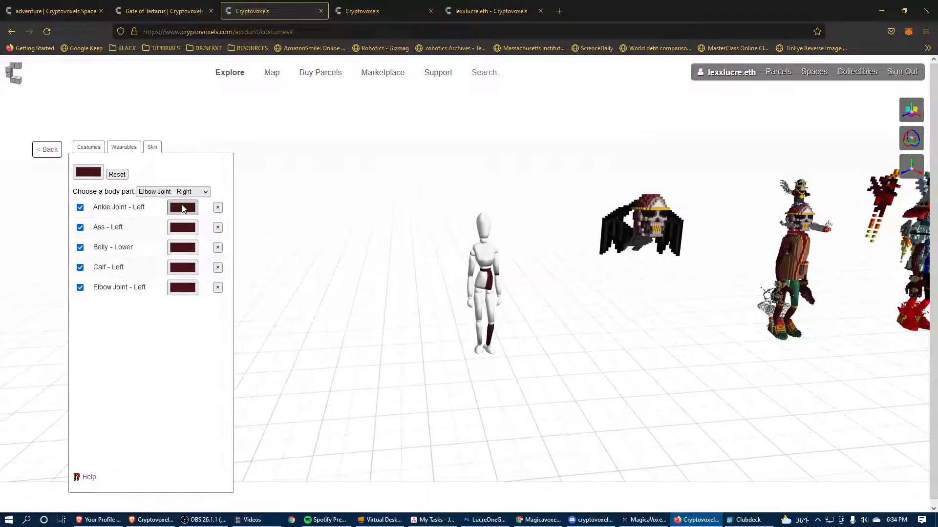
{"action": "key", "text": "Down"}
{"action": "key", "text": "Down"}
{"action": "key", "text": "Down"}
{"action": "key", "text": "Down"}
{"action": "key", "text": "Down"}
{"action": "key", "text": "Down"}
{"action": "key", "text": "Down"}
{"action": "key", "text": "Down"}
{"action": "key", "text": "Down"}
{"action": "key", "text": "Down"}
{"action": "key", "text": "Down"}
{"action": "key", "text": "Down"}
{"action": "key", "text": "Down"}
{"action": "key", "text": "Down"}
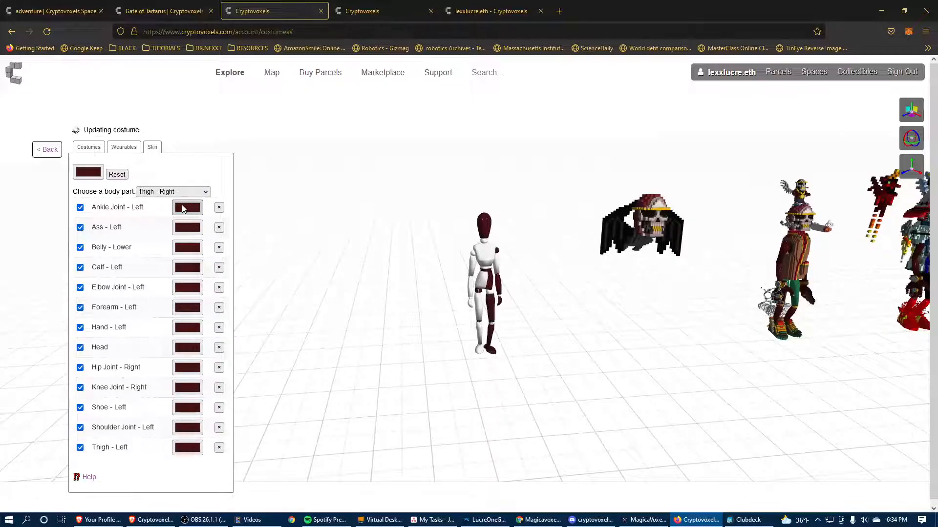
{"action": "key", "text": "Down"}
{"action": "key", "text": "Down"}
{"action": "key", "text": "Down"}
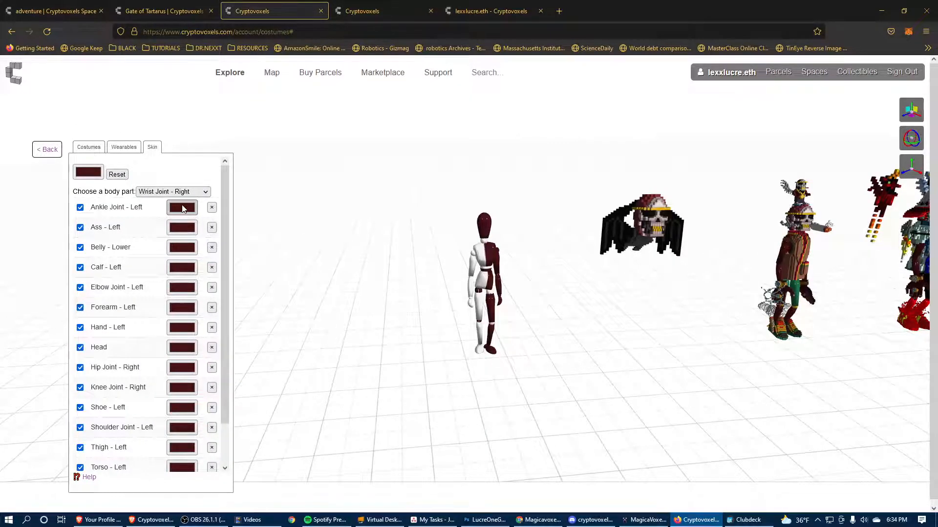
- Apply the skin colour to alternate remaining body parts, including Ankle Joint - Right, Belly - Upper, Elbow Joint - Right and Hand - Right
{"action": "left_click", "coordinate": [178, 192]}
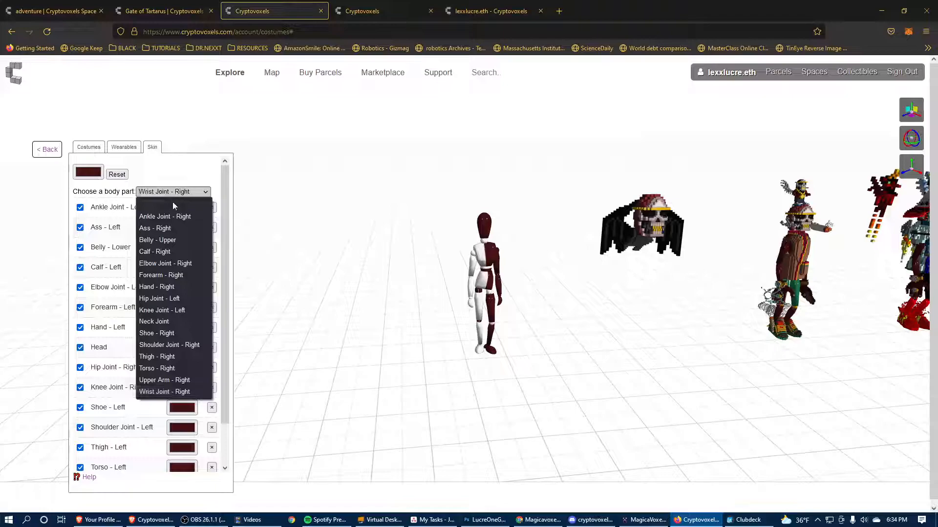
{"action": "left_click", "coordinate": [175, 205]}
{"action": "key", "text": "Down"}
{"action": "key", "text": "Down"}
{"action": "key", "text": "Down"}
{"action": "key", "text": "Down"}
{"action": "key", "text": "Down"}
{"action": "key", "text": "Down"}
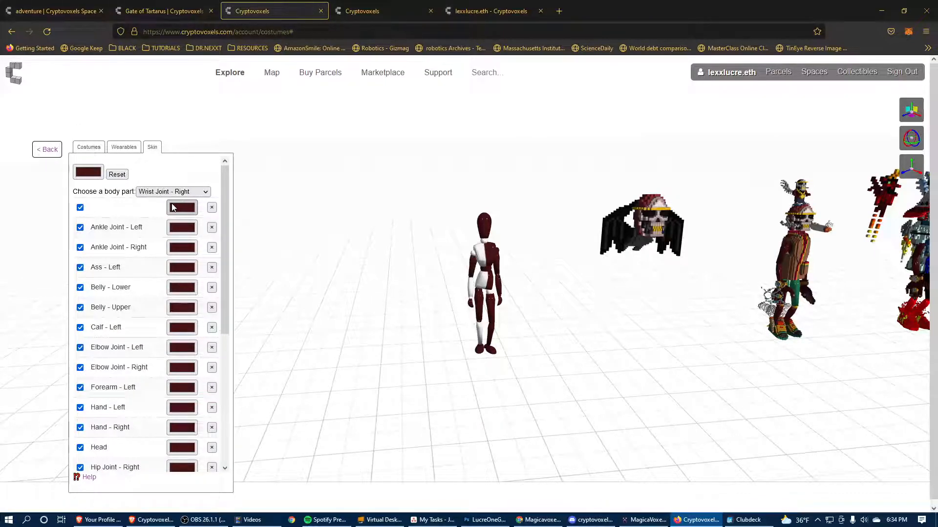
- Apply the skin colour to Ass - Right, Forearm - Right, Neck Joint and Torso - Right
{"action": "left_click", "coordinate": [176, 192]}
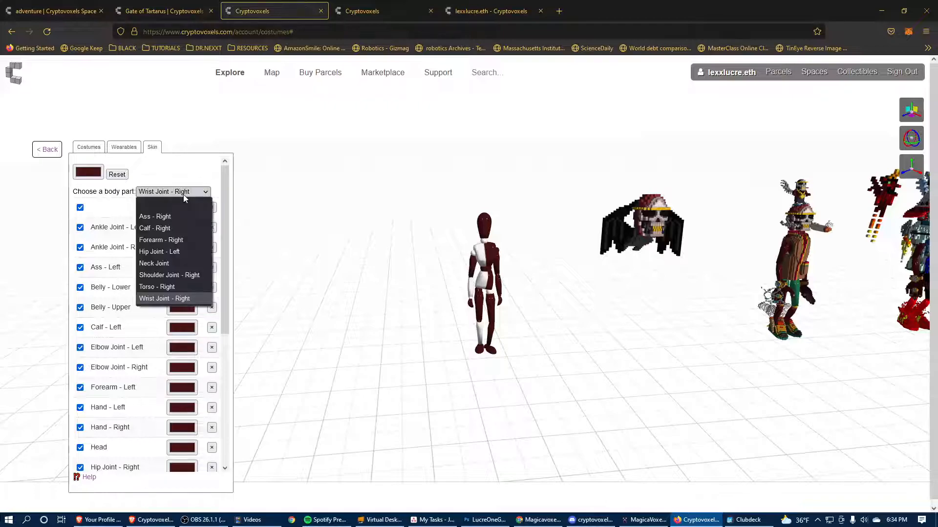
{"action": "left_click", "coordinate": [184, 205]}
{"action": "key", "text": "Down"}
{"action": "key", "text": "Down"}
{"action": "key", "text": "Down"}
{"action": "key", "text": "Down"}
{"action": "key", "text": "Down"}
{"action": "key", "text": "Down"}
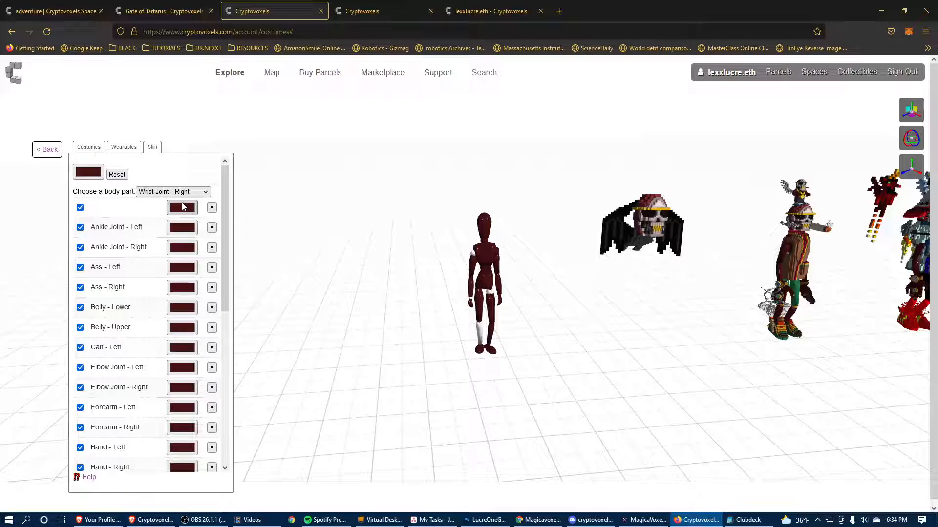
- Apply the skin colour to the last body parts: Calf - Right, Shoulder Joint - Right, Hip Joint - Left and Wrist Joint - Right
{"action": "left_click", "coordinate": [184, 192]}
{"action": "left_click", "coordinate": [186, 203]}
{"action": "key", "text": "Down"}
{"action": "key", "text": "Down"}
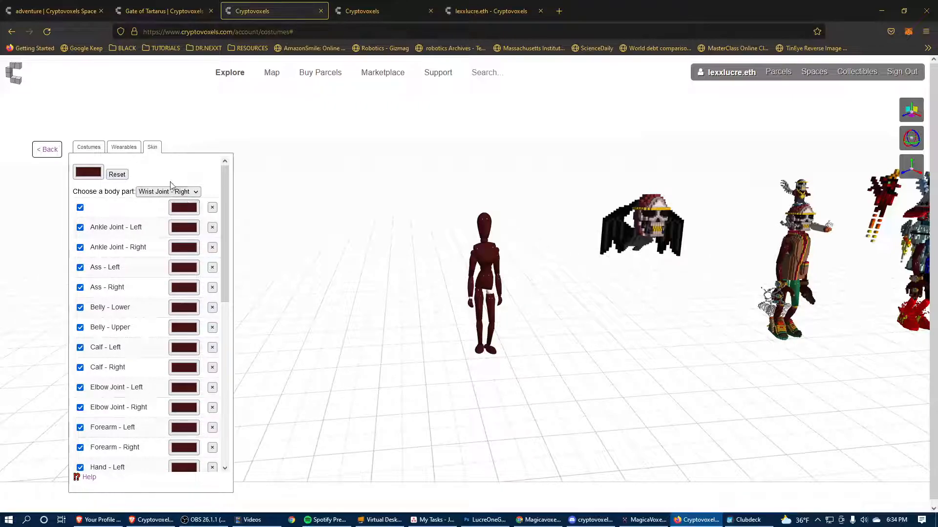
{"action": "left_click", "coordinate": [169, 192]}
{"action": "left_click", "coordinate": [156, 217]}
{"action": "left_click", "coordinate": [168, 192]}
{"action": "left_click", "coordinate": [162, 220]}
{"action": "left_click", "coordinate": [169, 193]}
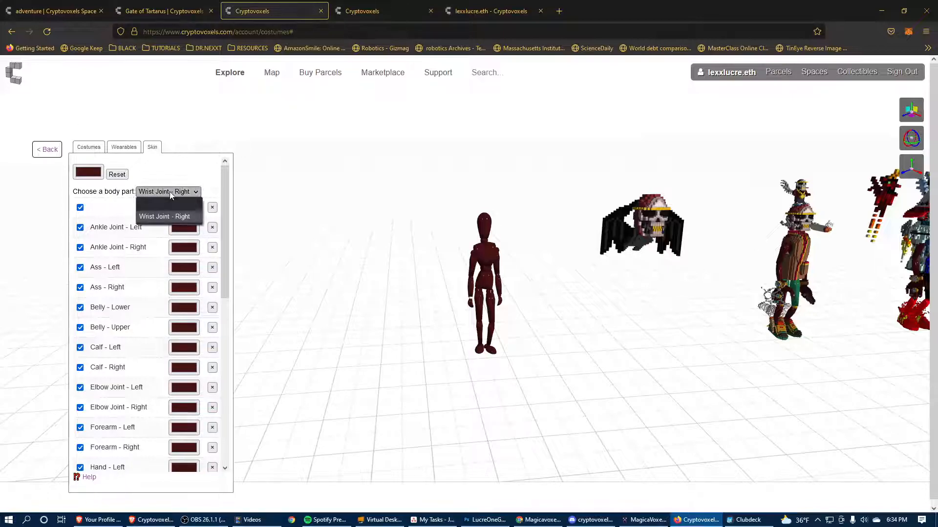
{"action": "left_click", "coordinate": [170, 206]}
{"action": "left_click", "coordinate": [168, 192]}
{"action": "left_click", "coordinate": [165, 217]}
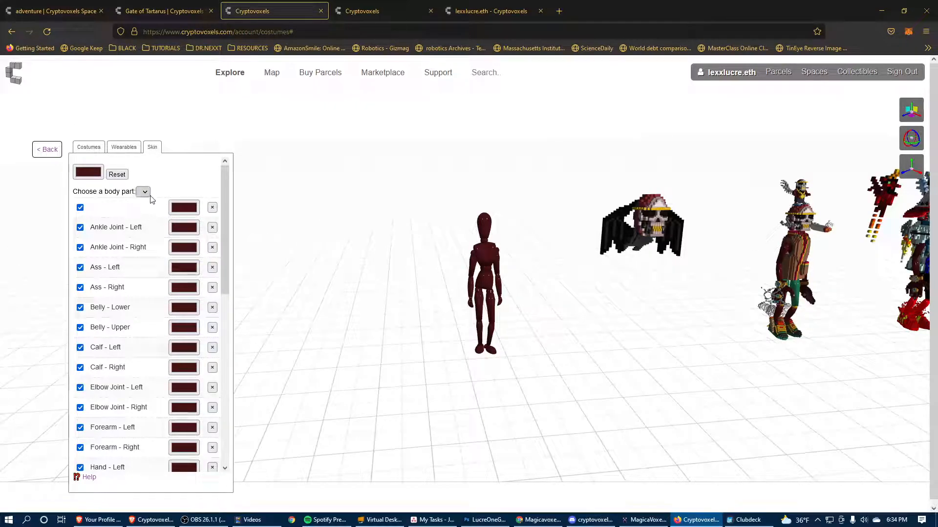
- Hide the mannequin's head in the body part list and show it again
{"action": "scroll", "coordinate": [504, 292], "scroll_direction": "up", "scroll_amount": 3}
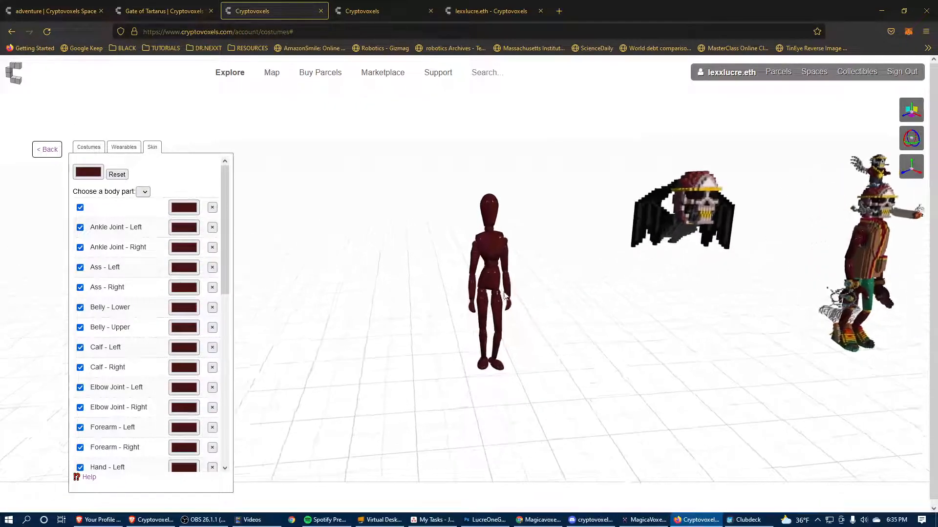
{"action": "mouse_move", "coordinate": [386, 390]}
{"action": "right_mouse_down"}
{"action": "mouse_move", "coordinate": [379, 406]}
{"action": "mouse_move", "coordinate": [372, 391]}
{"action": "right_mouse_up"}
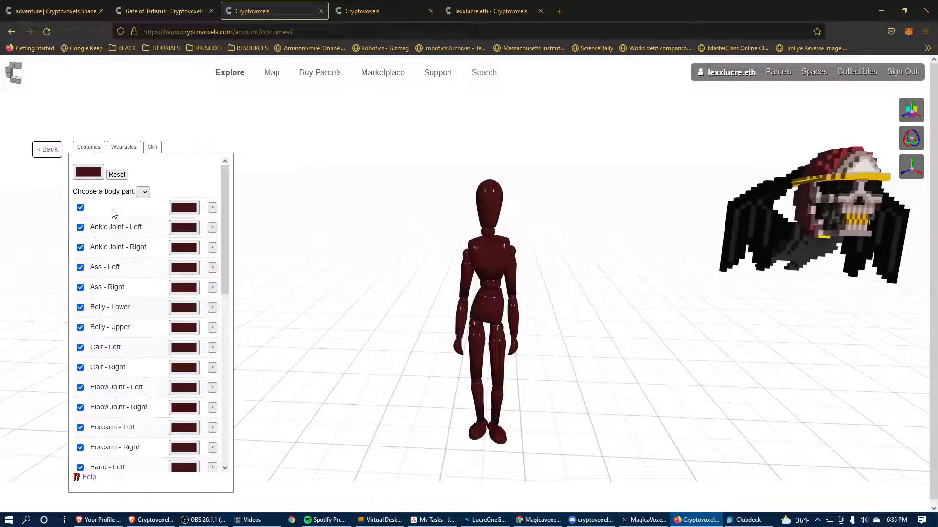
{"action": "scroll", "coordinate": [102, 251], "scroll_direction": "down", "scroll_amount": 3}
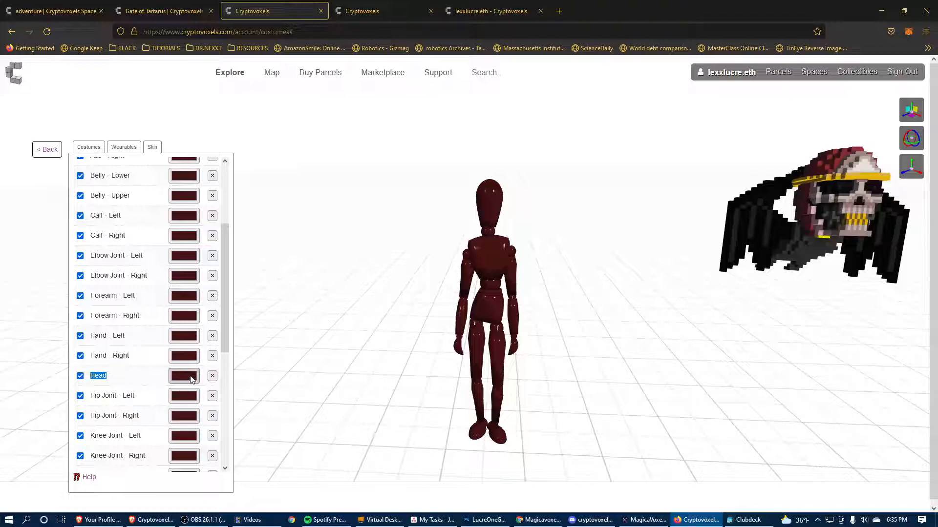
{"action": "left_click", "coordinate": [80, 376]}
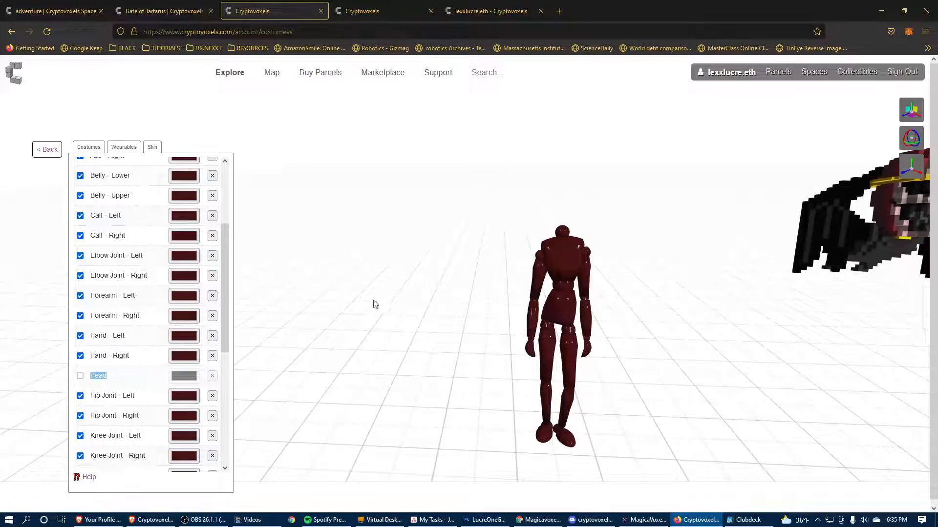
{"action": "left_click", "coordinate": [80, 376]}
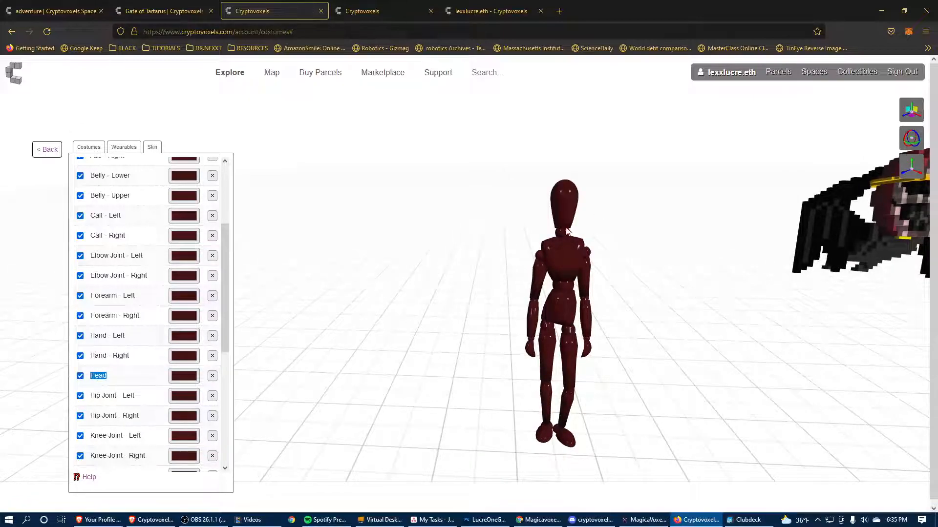
- Add the BZC Mask collectible to the costume as a wearable
{"action": "left_click", "coordinate": [124, 147]}
{"action": "left_click", "coordinate": [152, 147]}
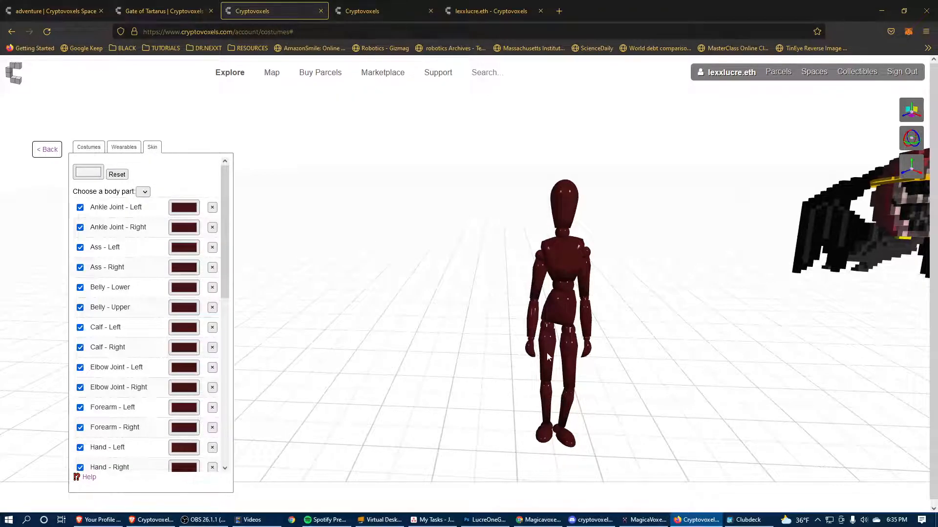
{"action": "left_click", "coordinate": [124, 148]}
{"action": "left_click", "coordinate": [115, 196]}
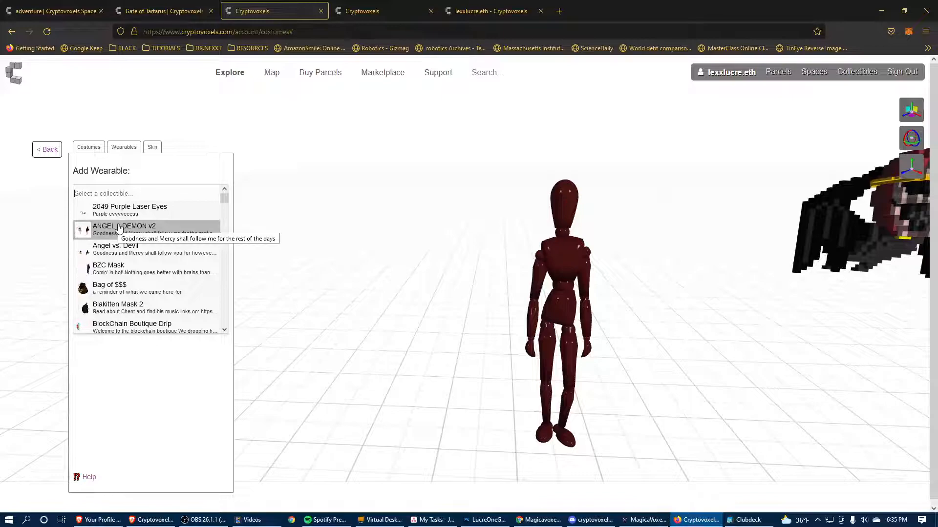
{"action": "left_click", "coordinate": [133, 271]}
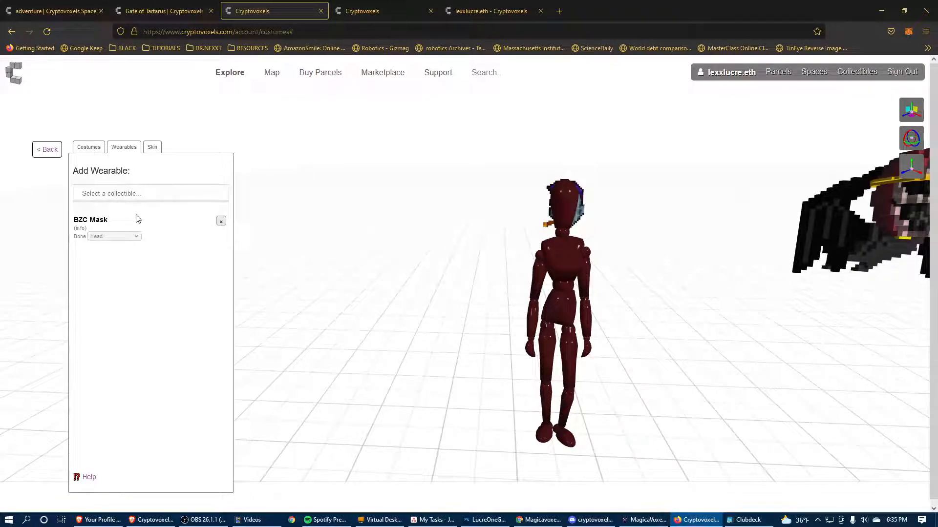
- Move the BZC Mask in front of the mannequin's face, to a position of about -0.01, -0.01, 0.13
{"action": "left_click", "coordinate": [112, 222]}
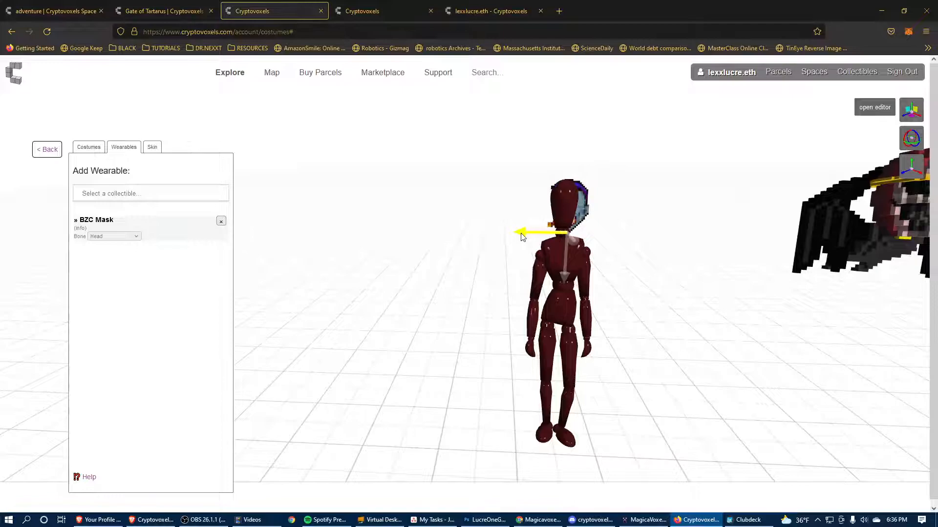
{"action": "left_click_drag", "start_coordinate": [518, 238], "coordinate": [578, 246]}
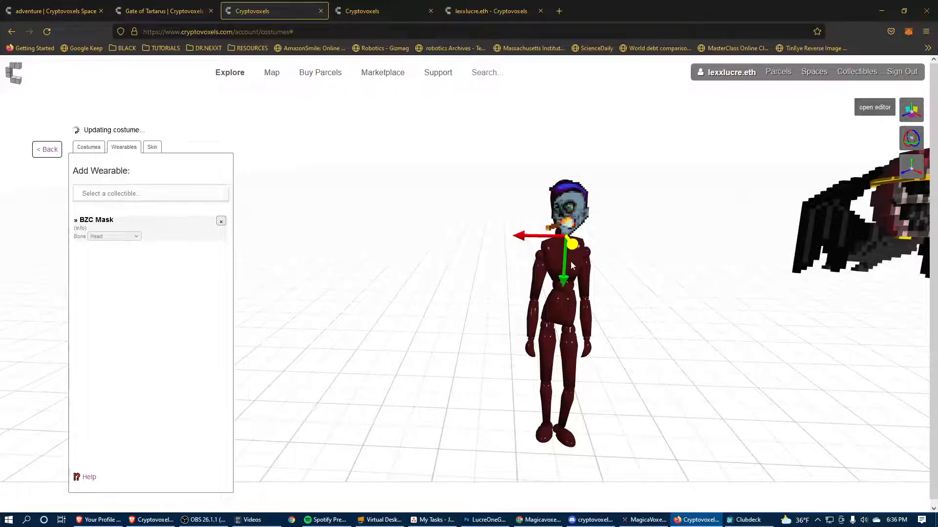
{"action": "left_click_drag", "start_coordinate": [566, 278], "coordinate": [564, 278]}
{"action": "left_click_drag", "start_coordinate": [521, 235], "coordinate": [519, 238]}
{"action": "mouse_move", "coordinate": [423, 327]}
{"action": "left_mouse_down"}
{"action": "mouse_move", "coordinate": [492, 333]}
{"action": "mouse_move", "coordinate": [420, 335]}
{"action": "mouse_move", "coordinate": [430, 336]}
{"action": "left_mouse_up"}
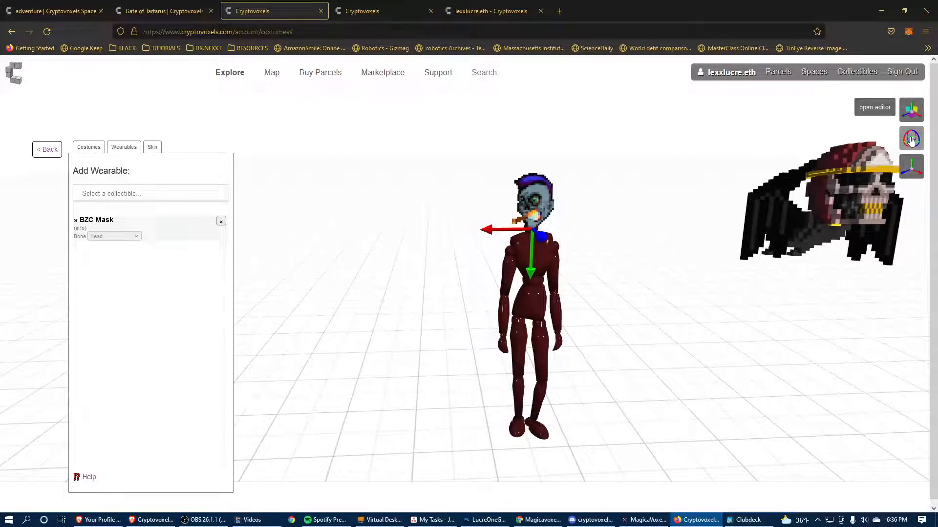
- Rotate the BZC Mask freehand to about 9, 14 and 5 degrees around its X, Y and Z axes
{"action": "left_click", "coordinate": [910, 140]}
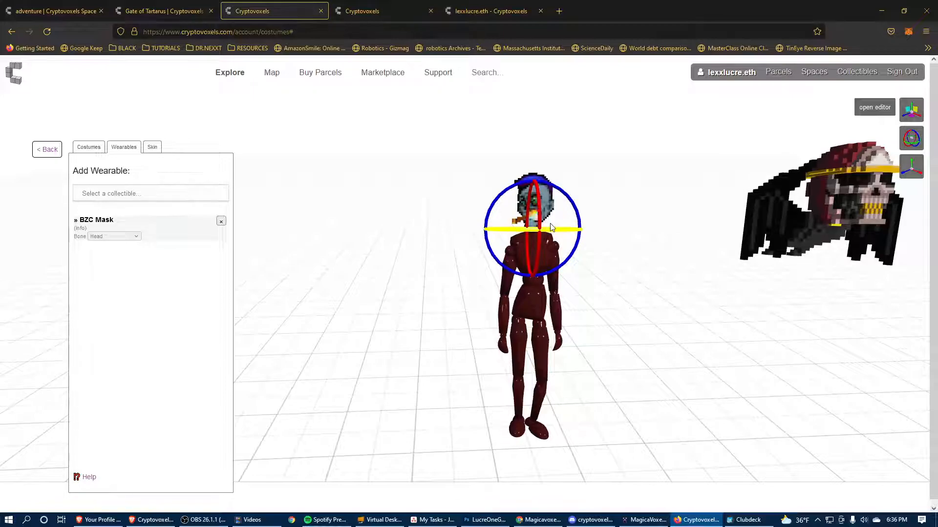
{"action": "left_click_drag", "start_coordinate": [544, 225], "coordinate": [570, 212]}
{"action": "left_click_drag", "start_coordinate": [492, 234], "coordinate": [560, 249]}
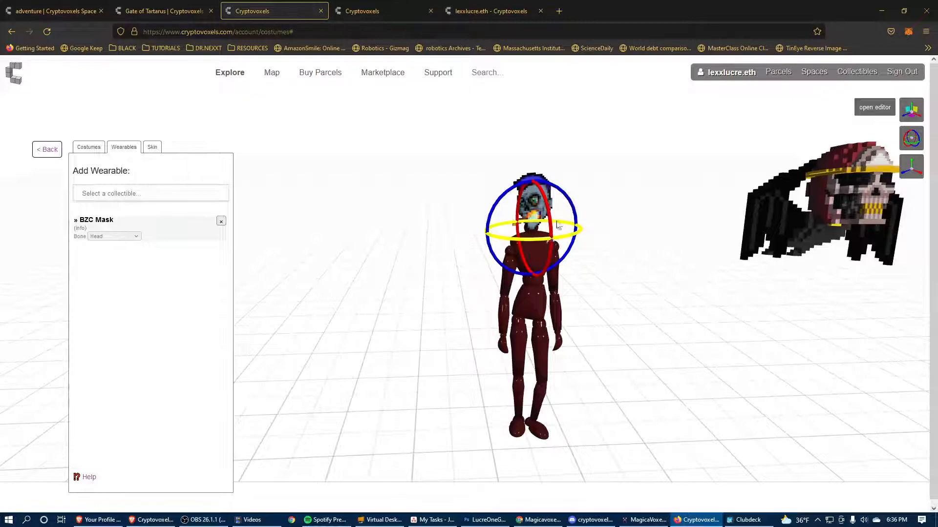
- Scale the BZC Mask freehand along its three axes to about 0.6, 0.5 and 2.7
{"action": "left_click", "coordinate": [911, 166]}
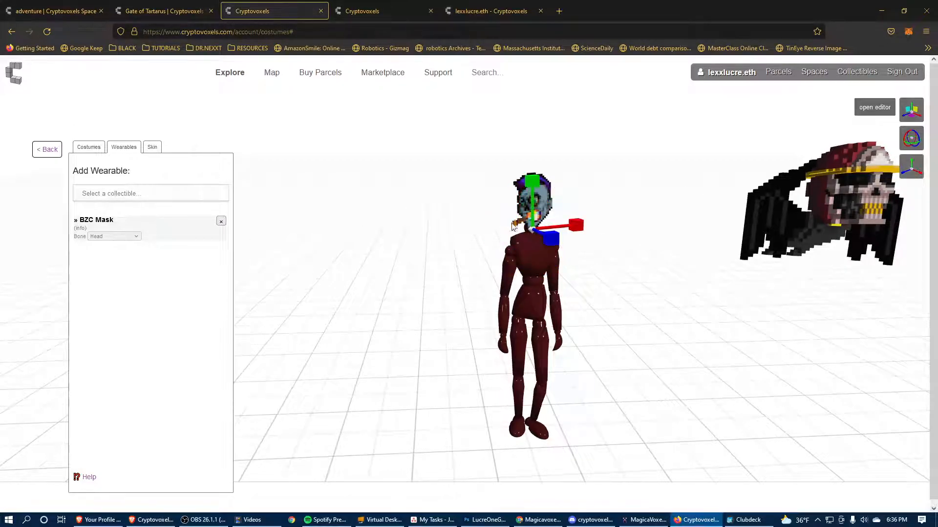
{"action": "mouse_move", "coordinate": [582, 232]}
{"action": "left_mouse_down"}
{"action": "mouse_move", "coordinate": [646, 224]}
{"action": "mouse_move", "coordinate": [580, 224]}
{"action": "left_mouse_up"}
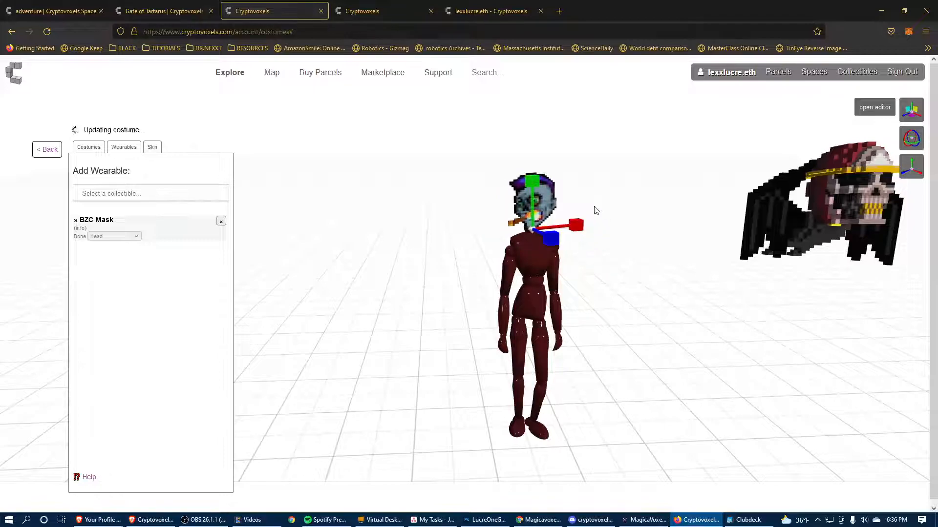
{"action": "left_click_drag", "start_coordinate": [534, 182], "coordinate": [573, 188]}
{"action": "mouse_move", "coordinate": [551, 239]}
{"action": "left_mouse_down"}
{"action": "mouse_move", "coordinate": [581, 249]}
{"action": "mouse_move", "coordinate": [547, 251]}
{"action": "left_mouse_up"}
- Open the numeric transform editor for the BZC Mask and set its scale to 1 on all three axes
{"action": "left_click_drag", "start_coordinate": [456, 256], "coordinate": [791, 281]}
{"action": "left_click_drag", "start_coordinate": [636, 310], "coordinate": [540, 329]}
{"action": "mouse_move", "coordinate": [707, 408]}
{"action": "left_mouse_down"}
{"action": "mouse_move", "coordinate": [656, 410]}
{"action": "mouse_move", "coordinate": [693, 418]}
{"action": "mouse_move", "coordinate": [690, 411]}
{"action": "left_mouse_up"}
{"action": "scroll", "coordinate": [692, 405], "scroll_direction": "down", "scroll_amount": 3}
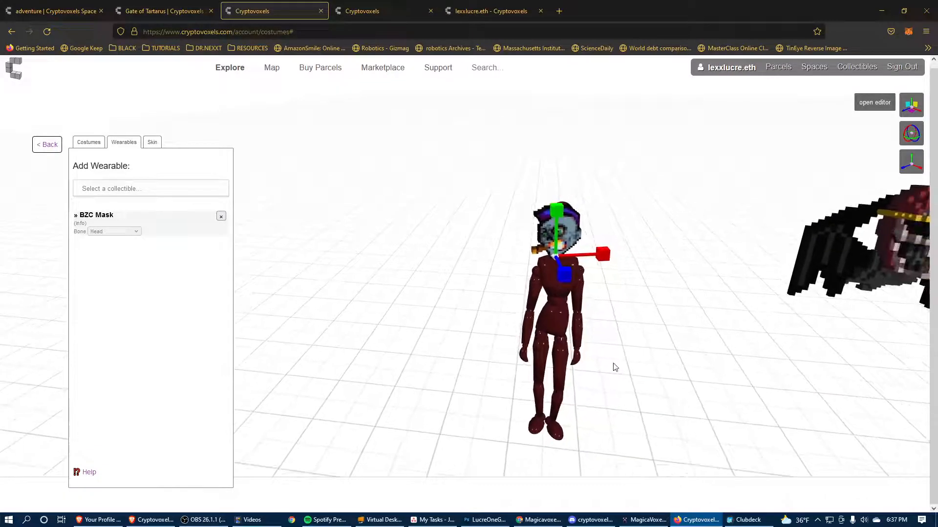
{"action": "left_click", "coordinate": [877, 103]}
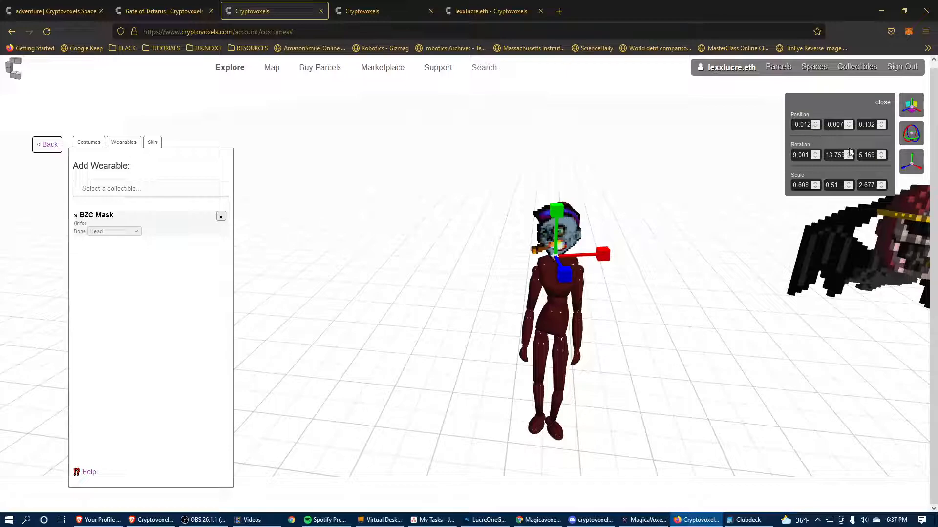
{"action": "left_click", "coordinate": [815, 184]}
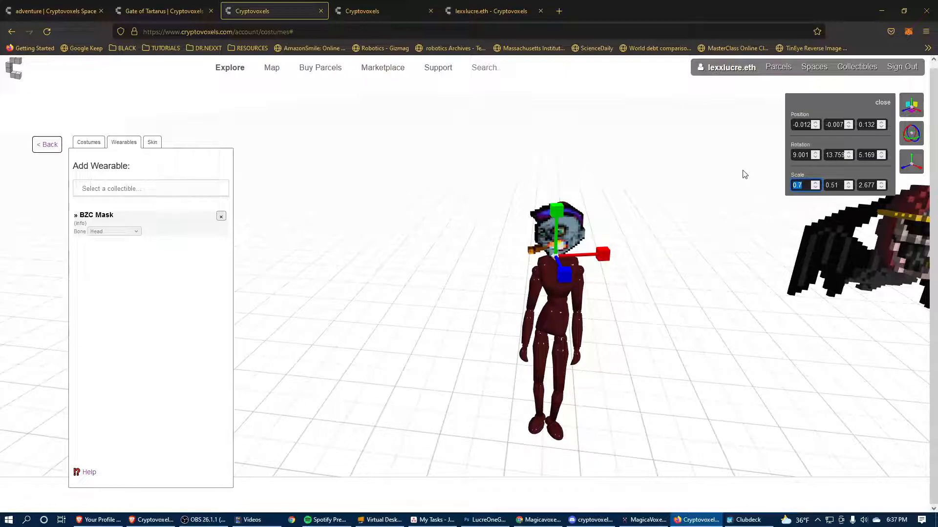
{"action": "type", "text": "1"}
{"action": "key", "text": "Tab"}
{"action": "type", "text": "1"}
{"action": "key", "text": "Tab"}
{"action": "type", "text": "1"}
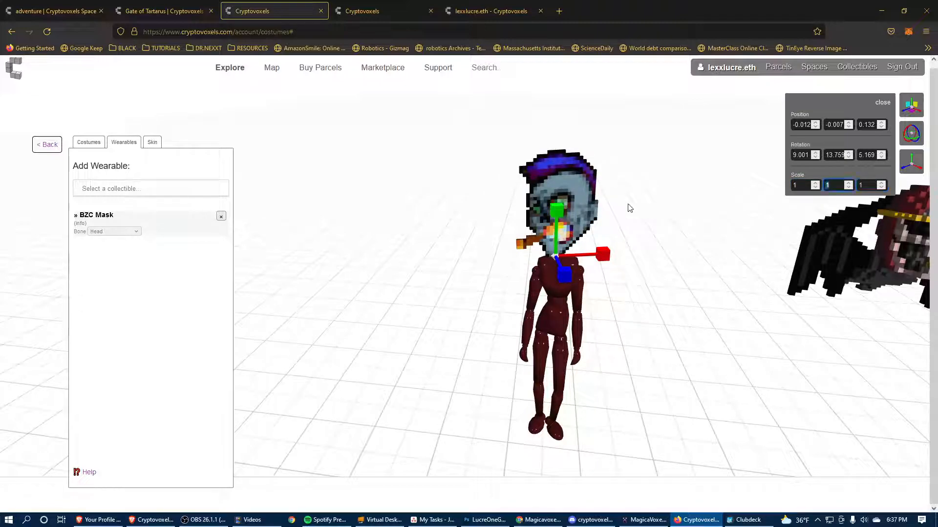
- Set the BZC Mask's X position to -0.05 and its Y position to -0.05
{"action": "left_click_drag", "start_coordinate": [630, 306], "coordinate": [586, 302]}
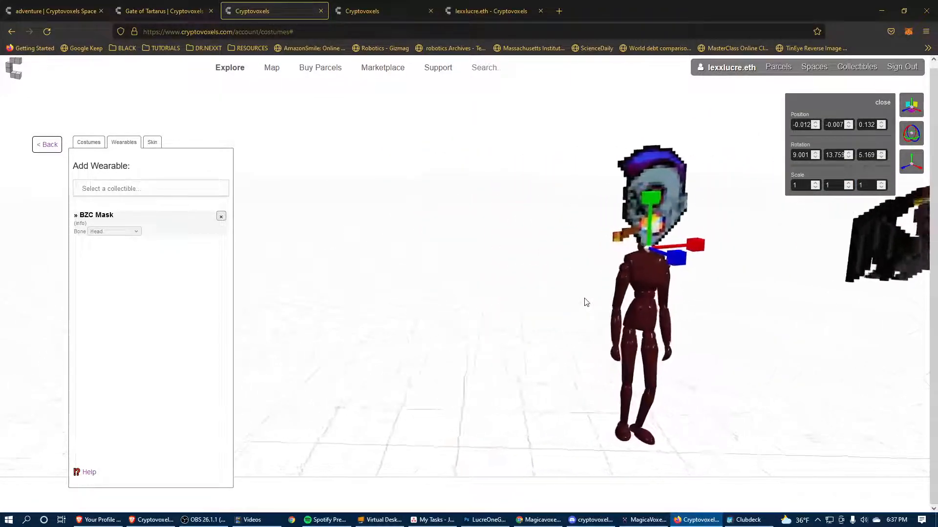
{"action": "left_click", "coordinate": [913, 112]}
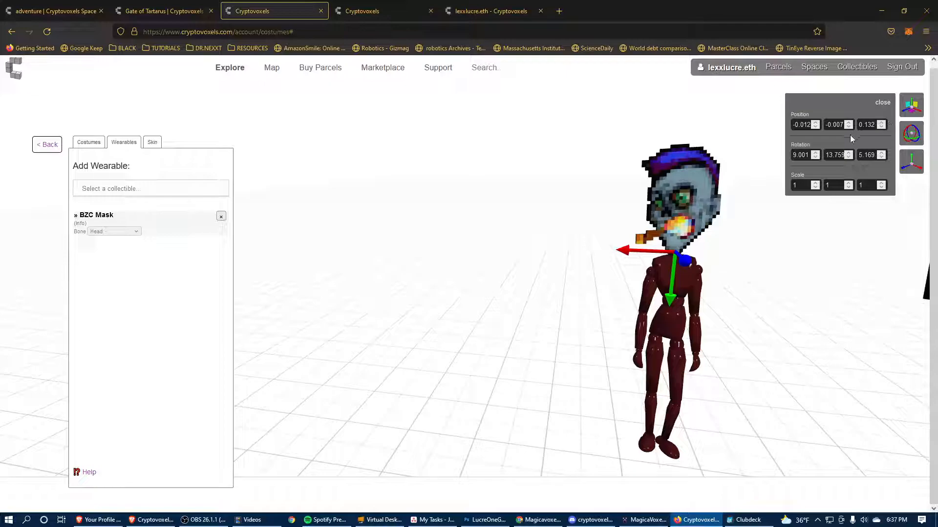
{"action": "left_click", "coordinate": [815, 123]}
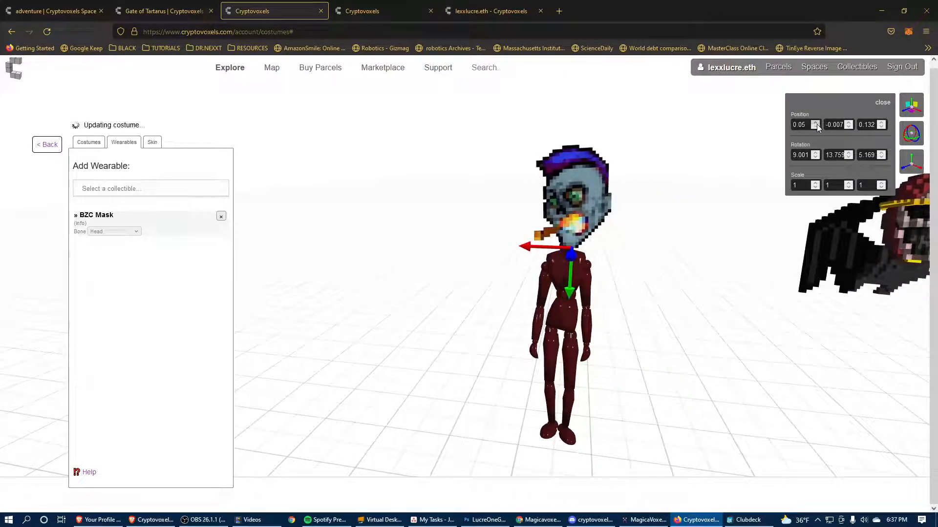
{"action": "left_click", "coordinate": [815, 127]}
{"action": "left_click", "coordinate": [848, 125]}
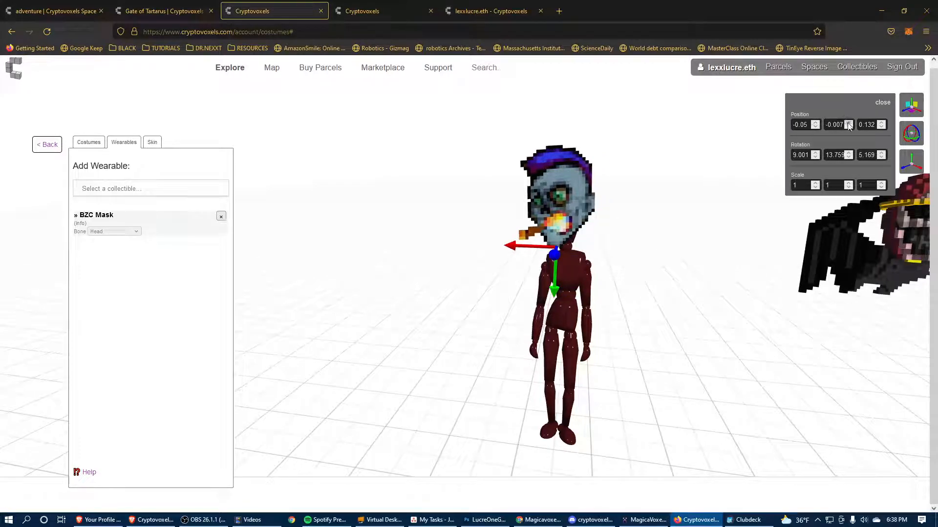
{"action": "left_click", "coordinate": [848, 124]}
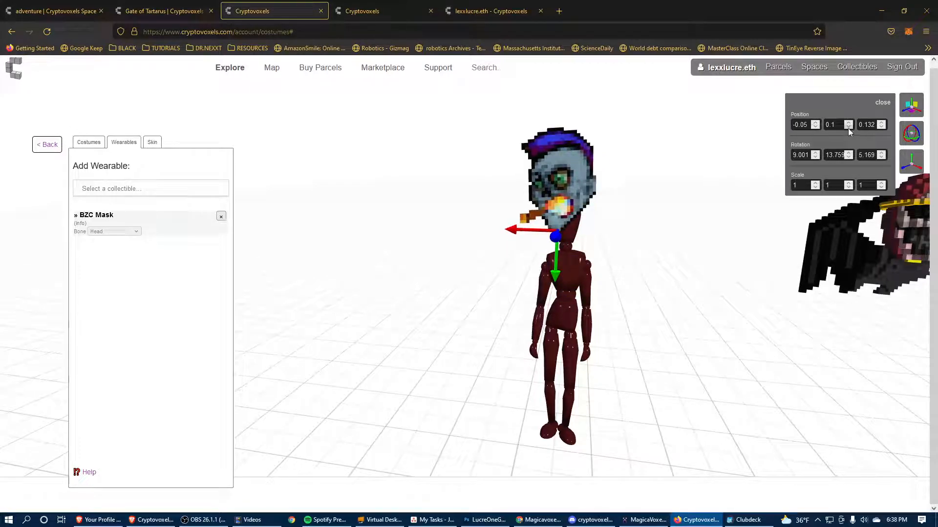
{"action": "left_click", "coordinate": [848, 127]}
{"action": "left_click", "coordinate": [848, 127]}
{"action": "left_click", "coordinate": [848, 127]}
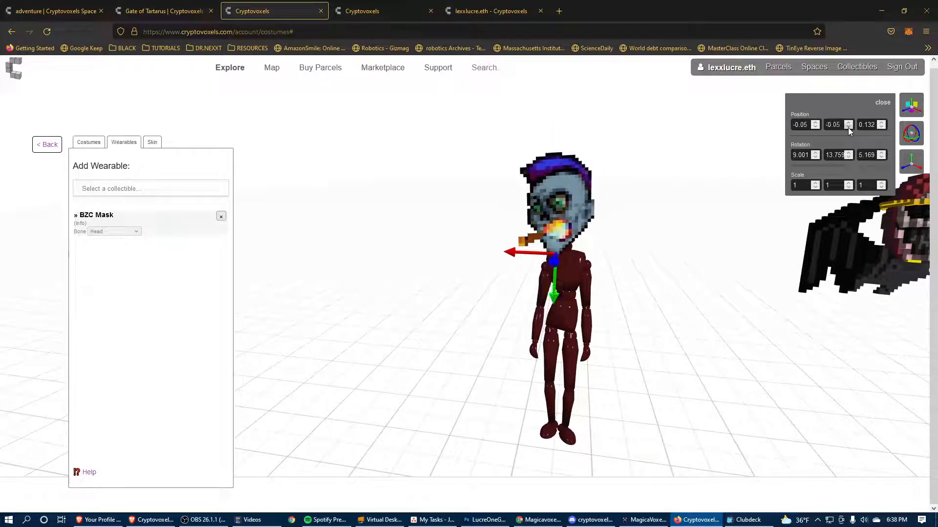
- Adjust the BZC Mask's depth by setting its Z position to 0.1
{"action": "left_click", "coordinate": [881, 123]}
{"action": "left_click", "coordinate": [881, 123]}
{"action": "left_click", "coordinate": [881, 123]}
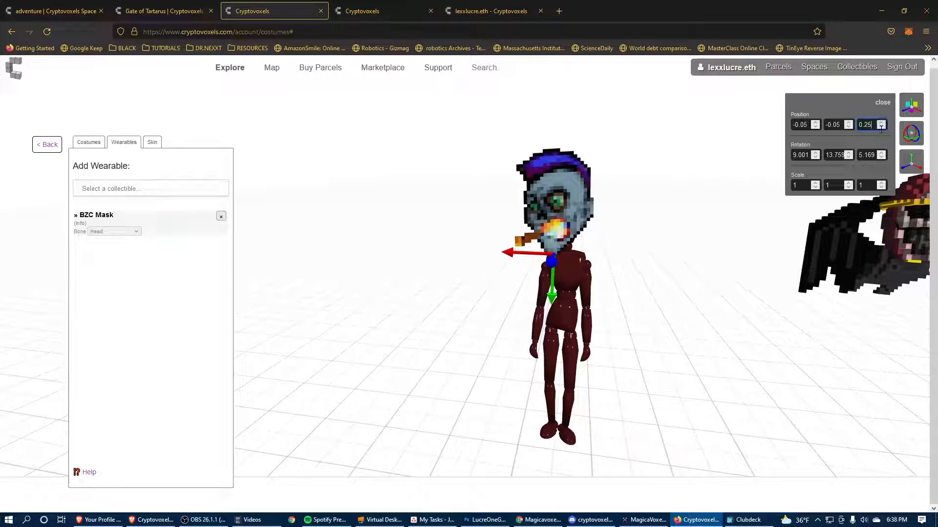
{"action": "left_click", "coordinate": [881, 128]}
{"action": "left_click", "coordinate": [881, 127]}
{"action": "left_click", "coordinate": [881, 127]}
{"action": "left_click", "coordinate": [881, 127]}
{"action": "left_click", "coordinate": [882, 127]}
{"action": "left_click", "coordinate": [882, 127]}
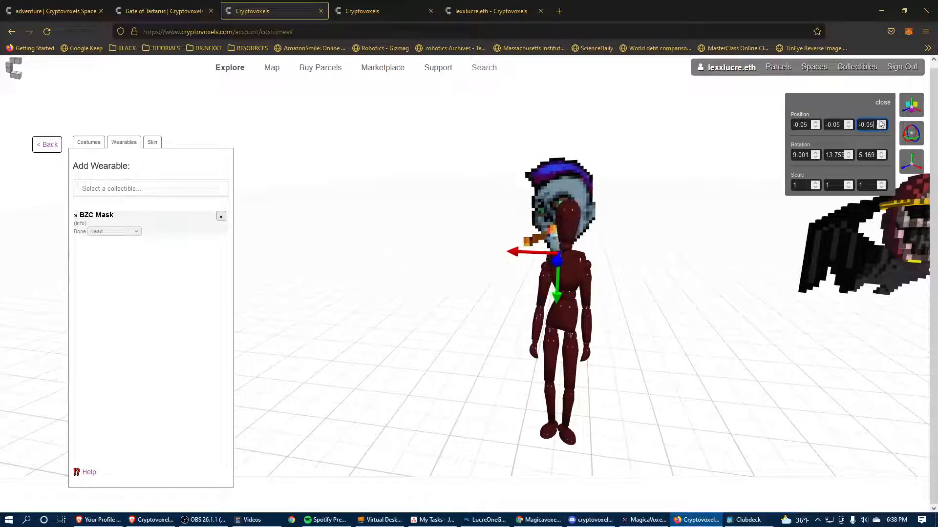
{"action": "left_click", "coordinate": [881, 123]}
{"action": "left_click", "coordinate": [881, 124]}
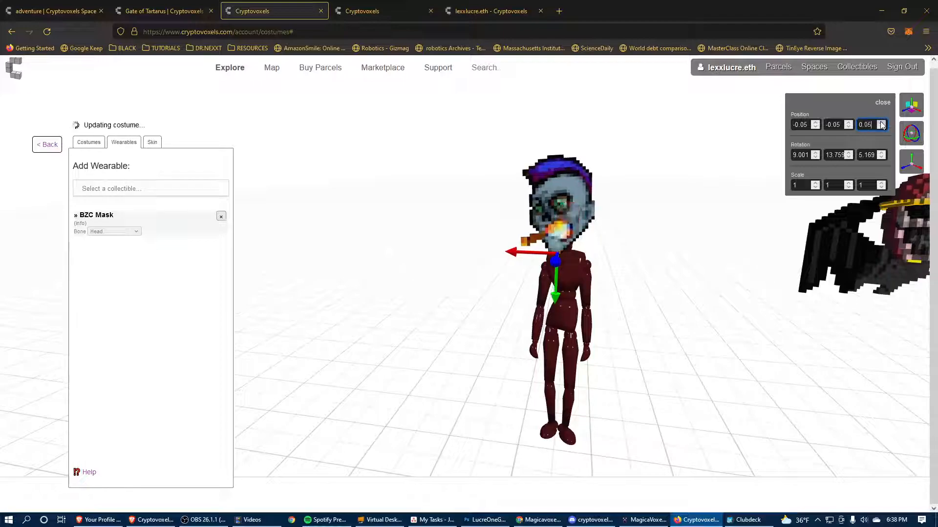
{"action": "left_click", "coordinate": [882, 123]}
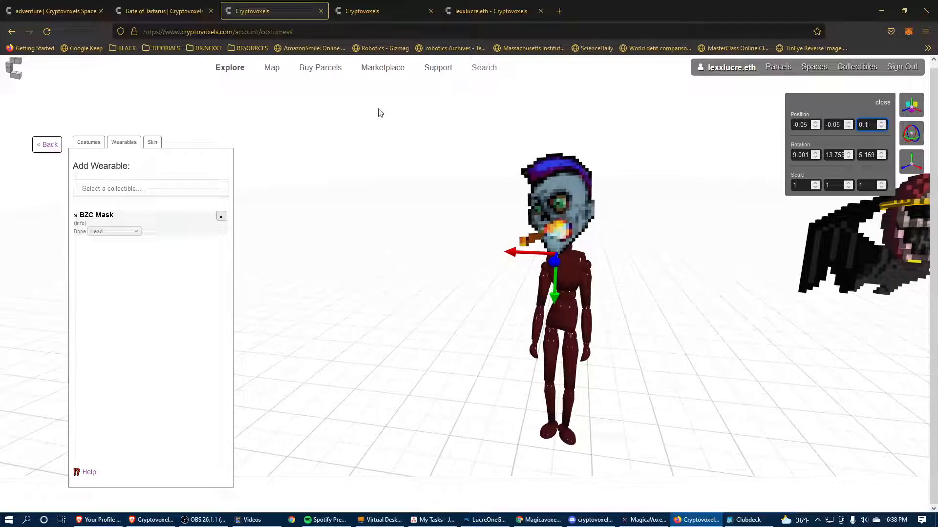
- Add the BlockChain Boutique GOLD ROPE CHAIN wearable and attach it to the Neck bone
{"action": "left_click", "coordinate": [135, 190]}
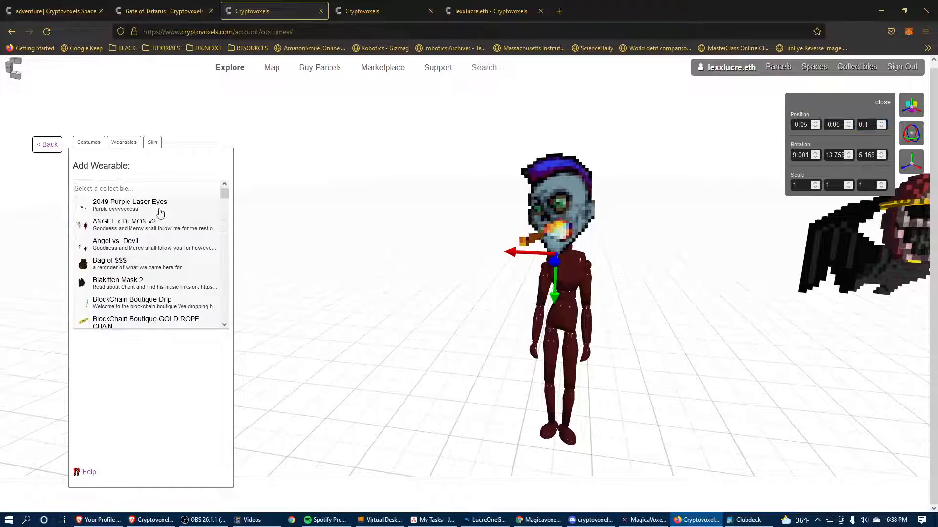
{"action": "left_click", "coordinate": [147, 319]}
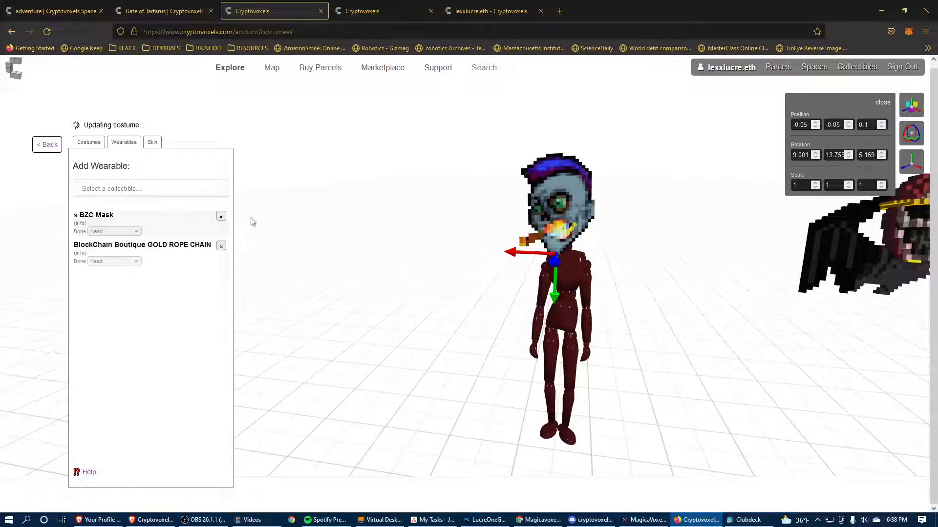
{"action": "left_click", "coordinate": [112, 261]}
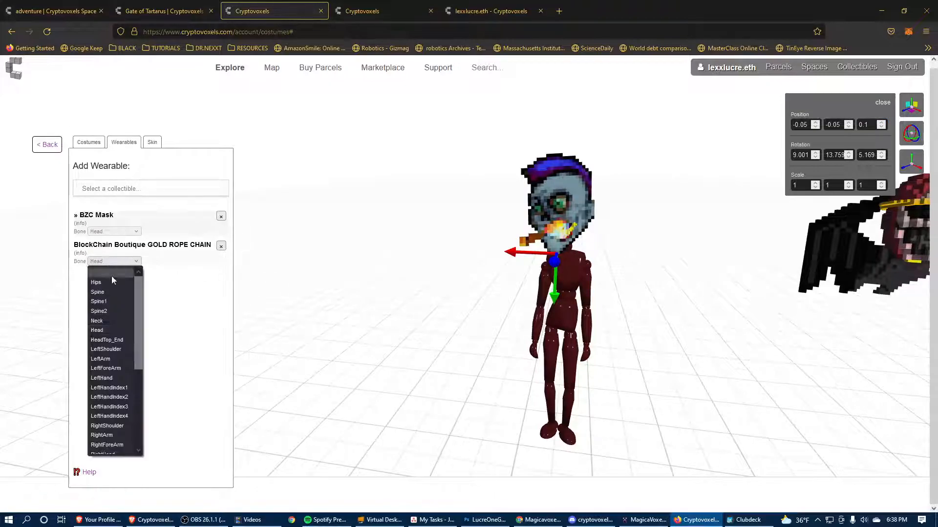
{"action": "left_click", "coordinate": [116, 323]}
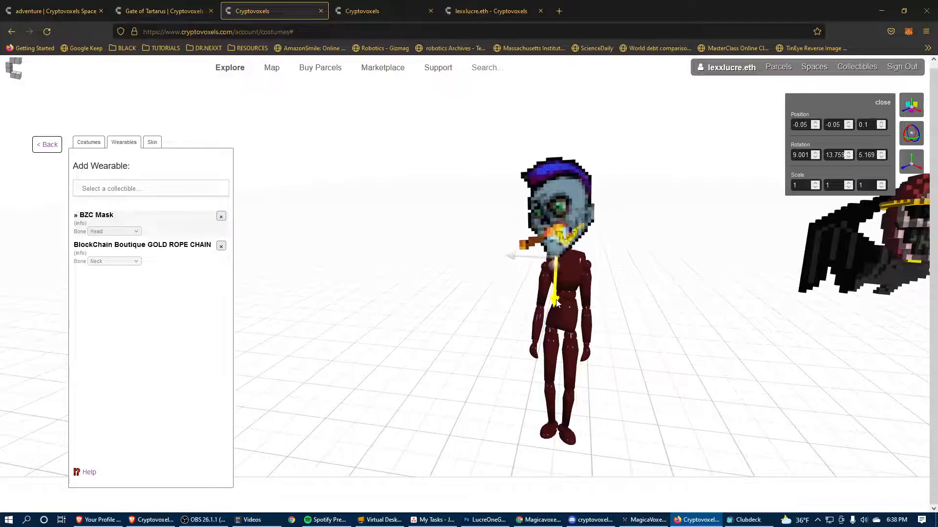
- Fit the gold rope chain around the neck at a position of about 0.005, -0.25, 0.04, with a Z scale of 0.35
{"action": "left_click", "coordinate": [177, 244]}
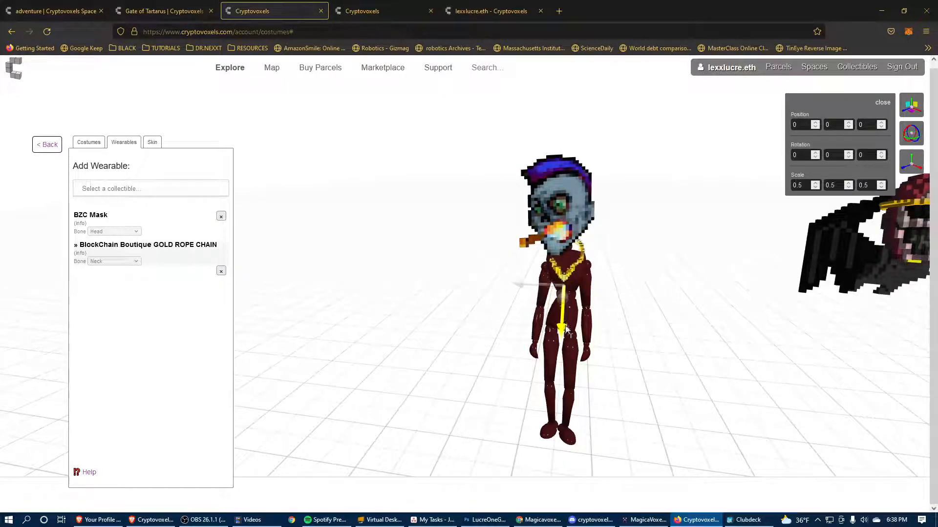
{"action": "left_click_drag", "start_coordinate": [440, 313], "coordinate": [555, 354]}
{"action": "scroll", "coordinate": [555, 355], "scroll_direction": "up", "scroll_amount": 5}
{"action": "left_click_drag", "start_coordinate": [678, 386], "coordinate": [383, 307]}
{"action": "left_click_drag", "start_coordinate": [420, 277], "coordinate": [425, 269]}
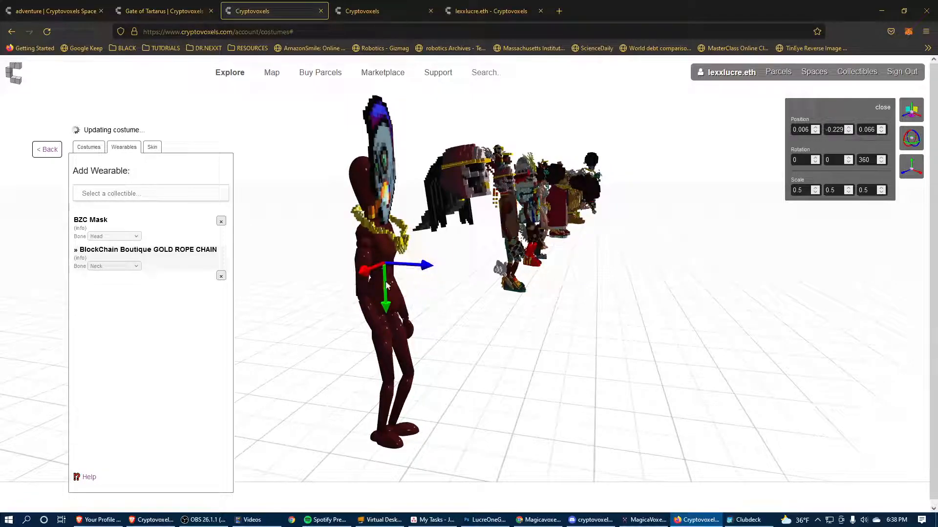
{"action": "left_click_drag", "start_coordinate": [384, 300], "coordinate": [386, 304]}
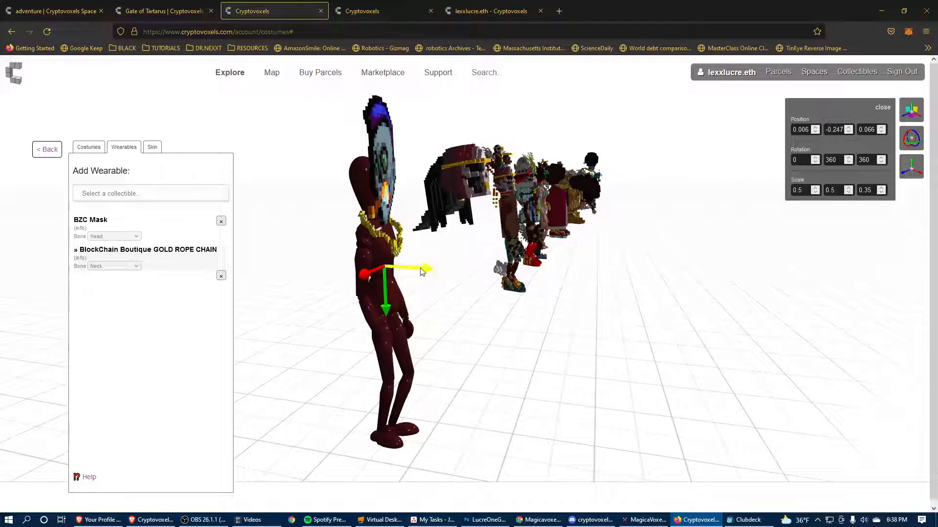
{"action": "left_click_drag", "start_coordinate": [418, 272], "coordinate": [418, 271]}
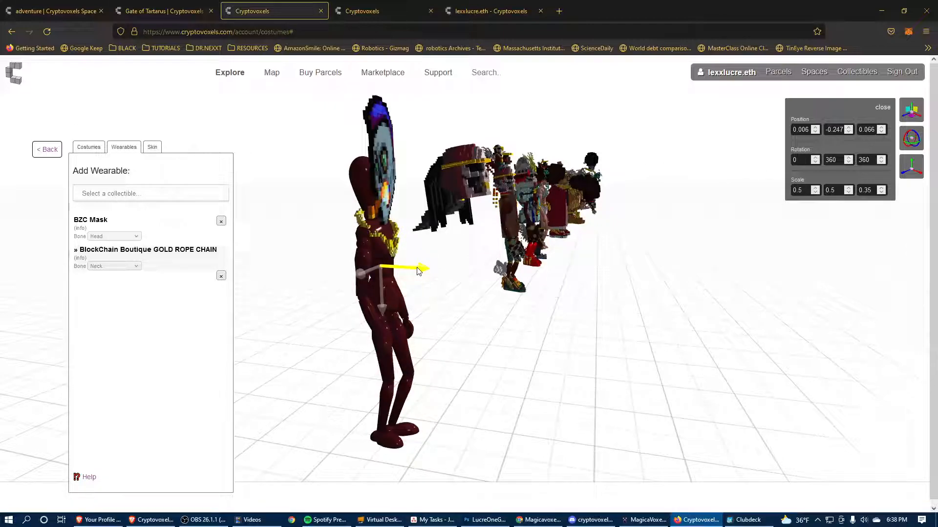
{"action": "left_click_drag", "start_coordinate": [534, 354], "coordinate": [481, 332]}
{"action": "left_click_drag", "start_coordinate": [700, 335], "coordinate": [697, 351]}
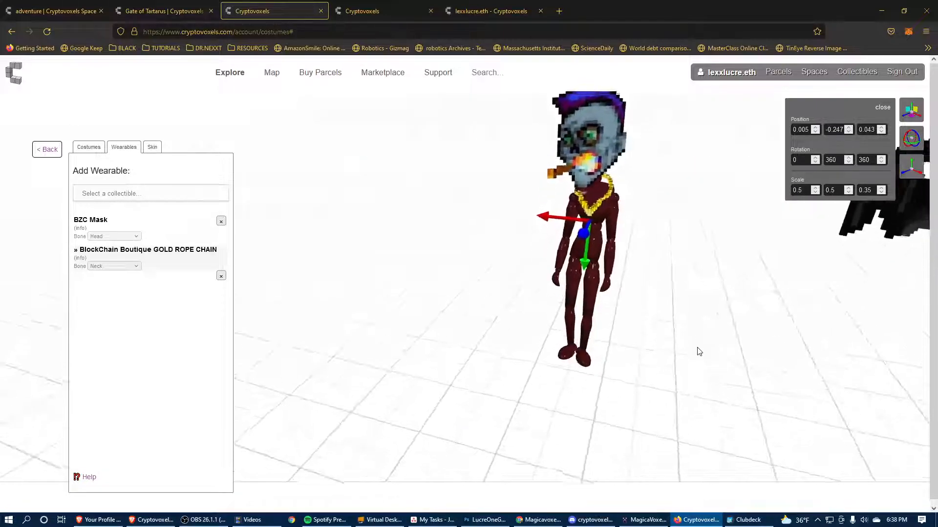
{"action": "left_click_drag", "start_coordinate": [493, 379], "coordinate": [373, 462]}
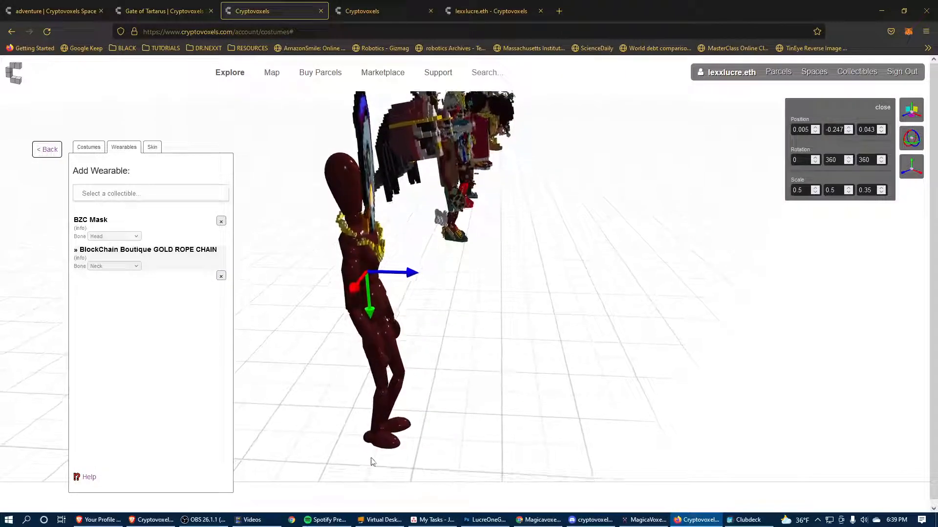
{"action": "left_click_drag", "start_coordinate": [521, 379], "coordinate": [535, 364]}
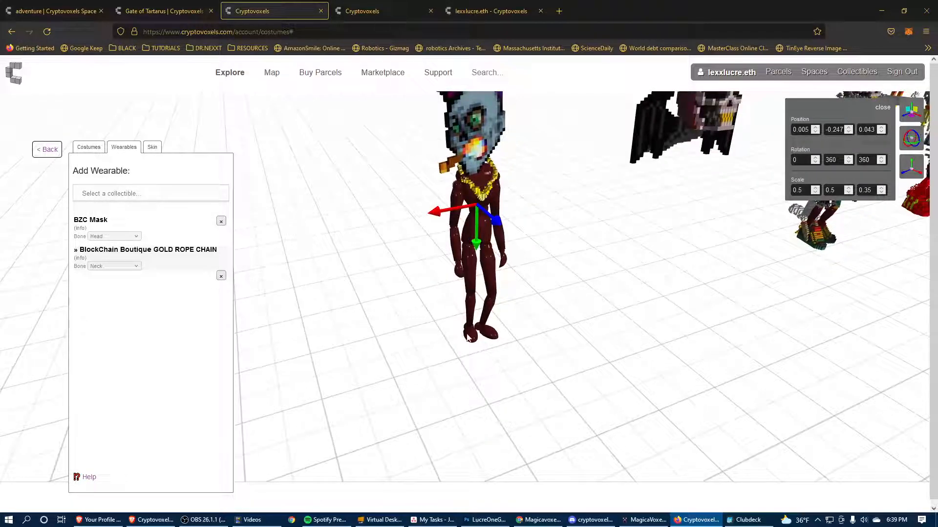
- Switch back to the Gate of Tartarus space and close the Change Costume window
{"action": "left_click_drag", "start_coordinate": [554, 294], "coordinate": [521, 274]}
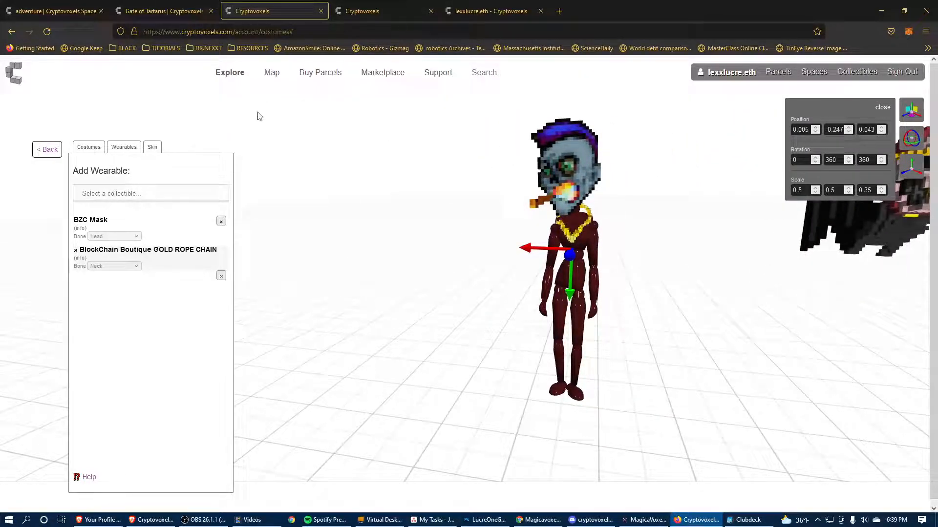
{"action": "left_click", "coordinate": [161, 11]}
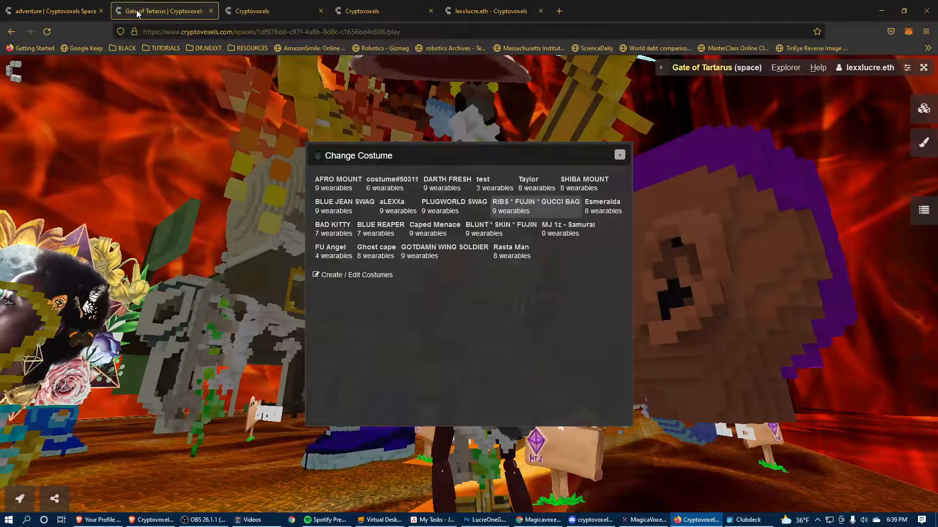
{"action": "left_click", "coordinate": [619, 155]}
- Examine the avatar's currently worn costume in the Gate of Tartarus space from different angles and distances
{"action": "left_click_drag", "start_coordinate": [613, 281], "coordinate": [425, 312]}
{"action": "scroll", "coordinate": [447, 341], "scroll_direction": "up", "scroll_amount": 5}
{"action": "scroll", "coordinate": [447, 341], "scroll_direction": "down", "scroll_amount": 3}
{"action": "scroll", "coordinate": [447, 341], "scroll_direction": "up", "scroll_amount": 2}
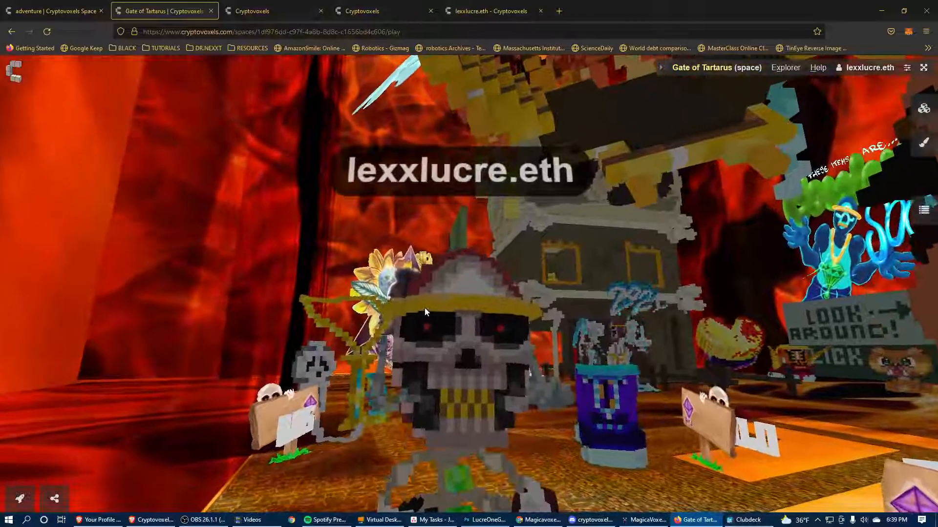
{"action": "scroll", "coordinate": [425, 308], "scroll_direction": "down", "scroll_amount": 4}
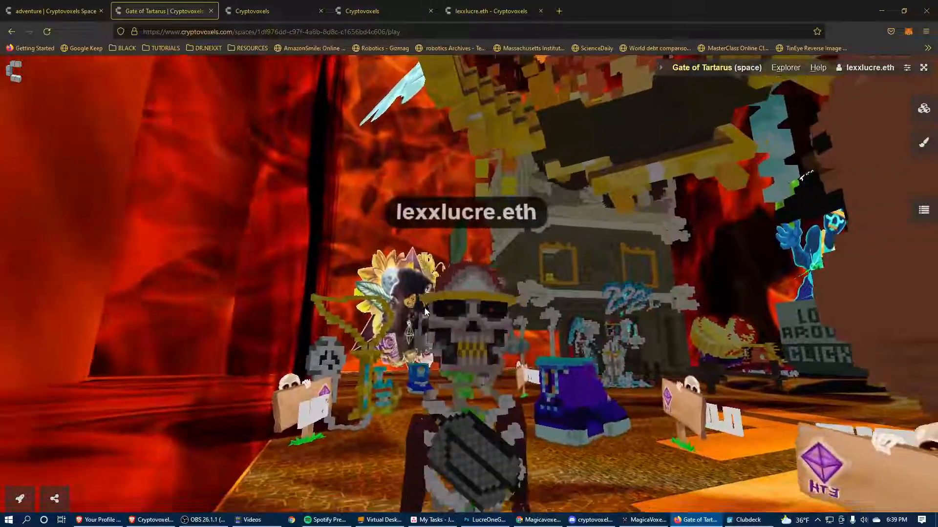
{"action": "scroll", "coordinate": [424, 308], "scroll_direction": "up", "scroll_amount": 2}
{"action": "left_click_drag", "start_coordinate": [424, 307], "coordinate": [745, 320]}
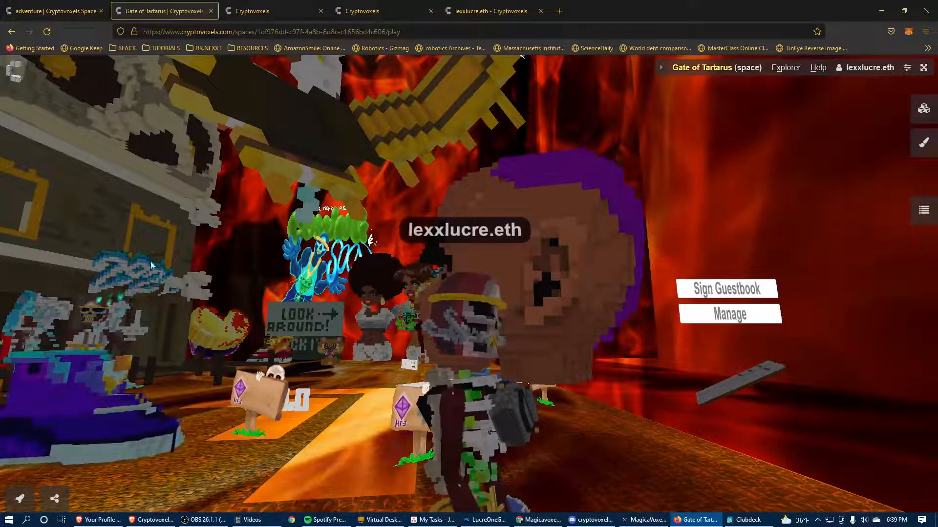
{"action": "left_click", "coordinate": [206, 520]}
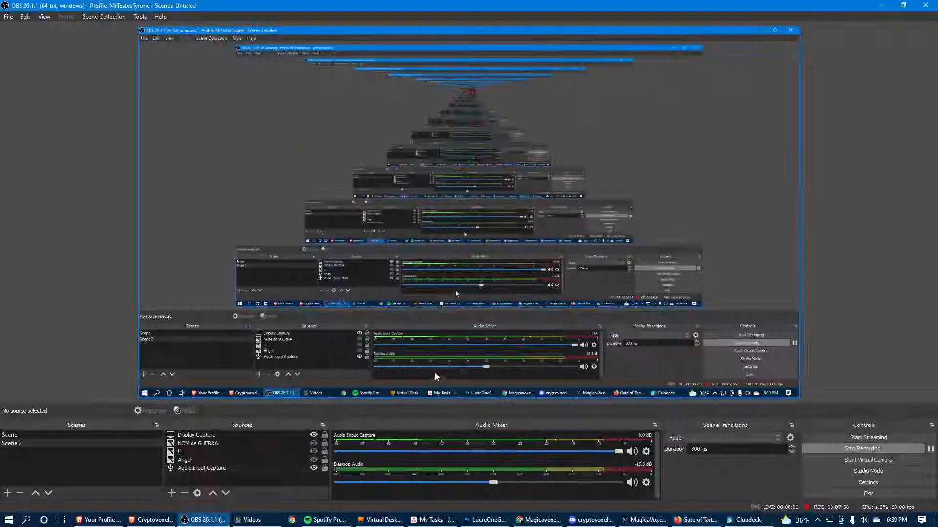